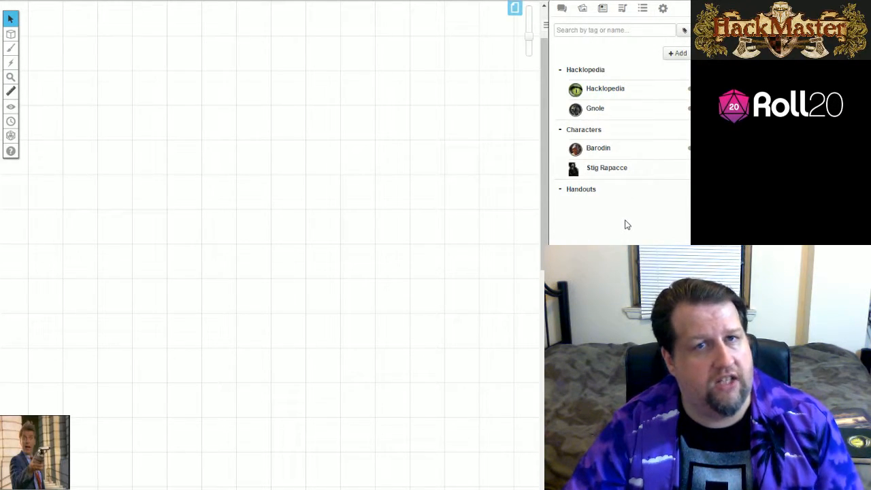
Inspect the Hacklopedia template character's avatar, player journal access and editing permissions, then close it without changes.
{"action": "left_click", "coordinate": [616, 89]}
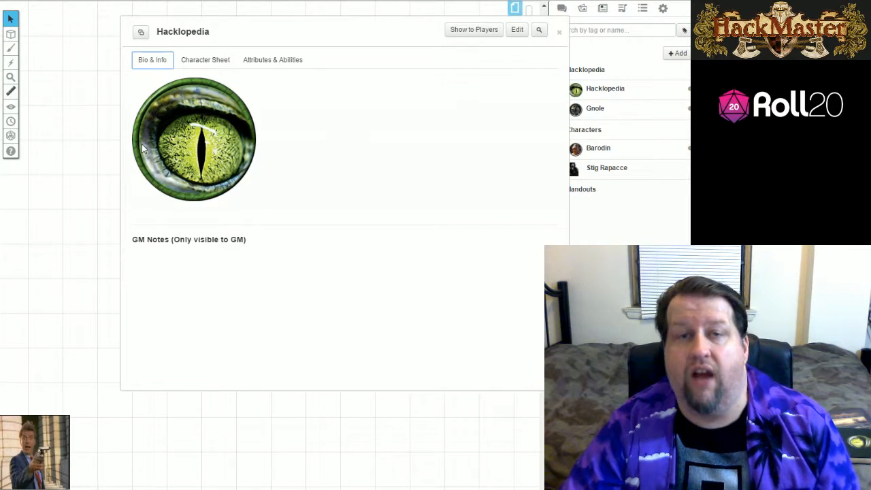
{"action": "left_click", "coordinate": [275, 62]}
{"action": "left_click", "coordinate": [149, 60]}
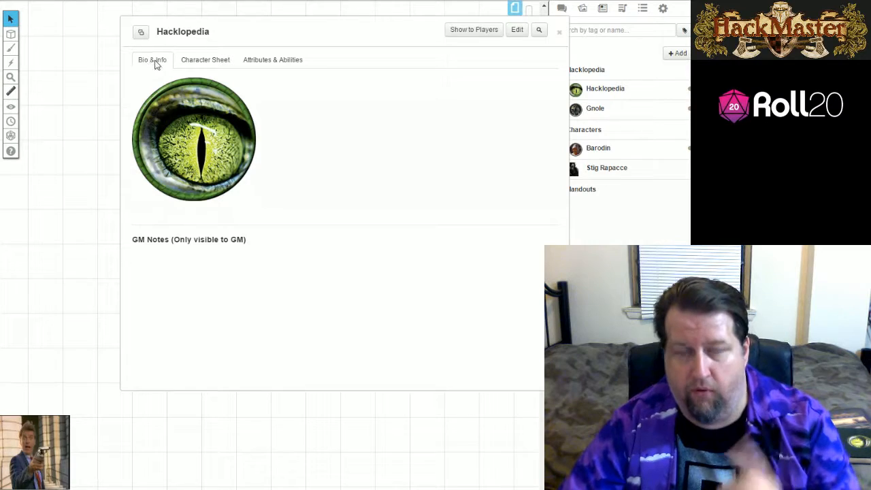
{"action": "left_click", "coordinate": [516, 30]}
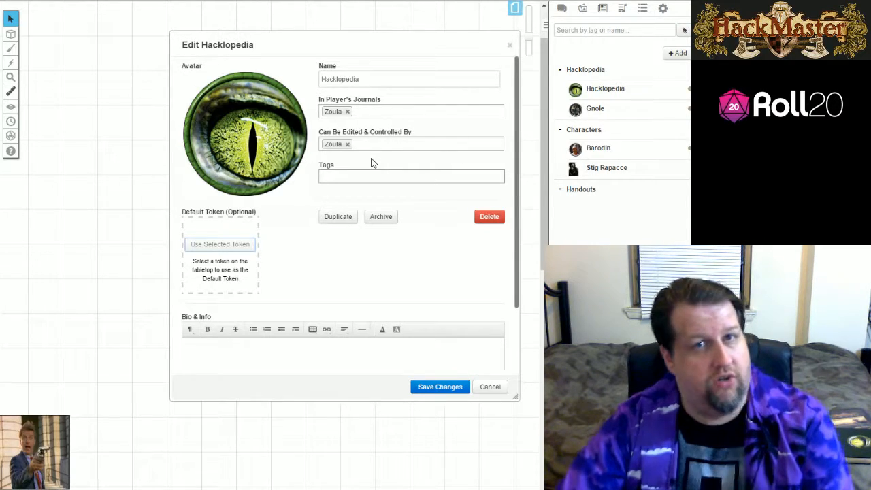
{"action": "mouse_move", "coordinate": [266, 109]}
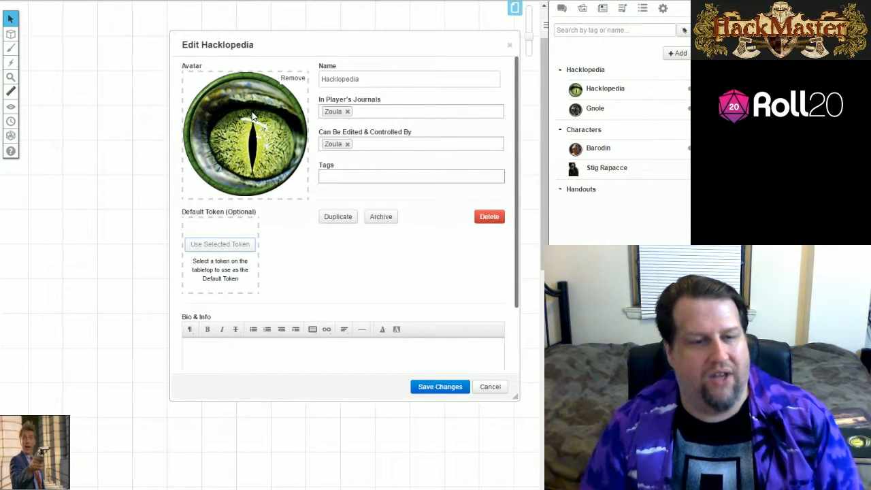
{"action": "left_click", "coordinate": [508, 44]}
{"action": "left_click", "coordinate": [559, 31]}
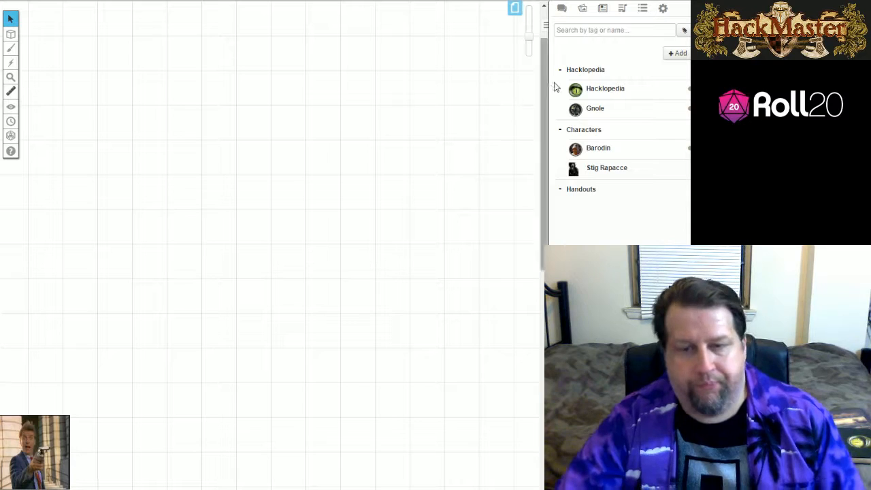
Reopen the Hacklopedia entry and look through its HackMaster character sheet, from core stats to skills.
{"action": "left_click", "coordinate": [612, 96]}
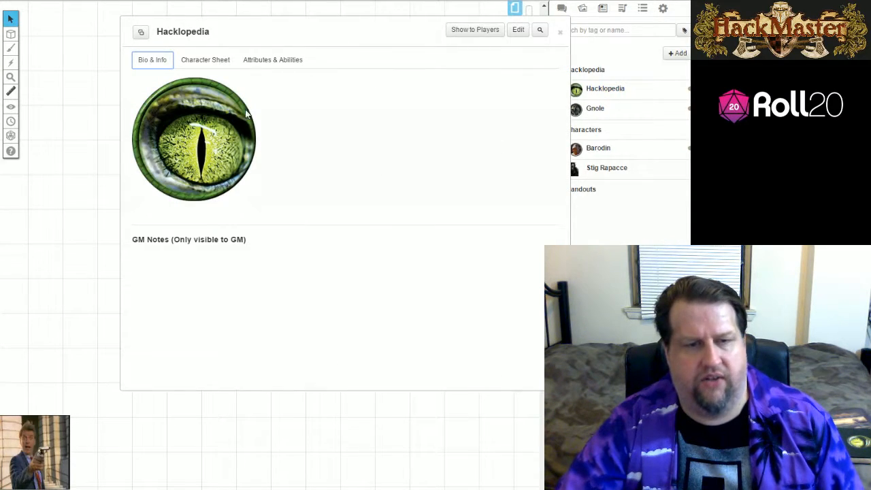
{"action": "left_click", "coordinate": [219, 63]}
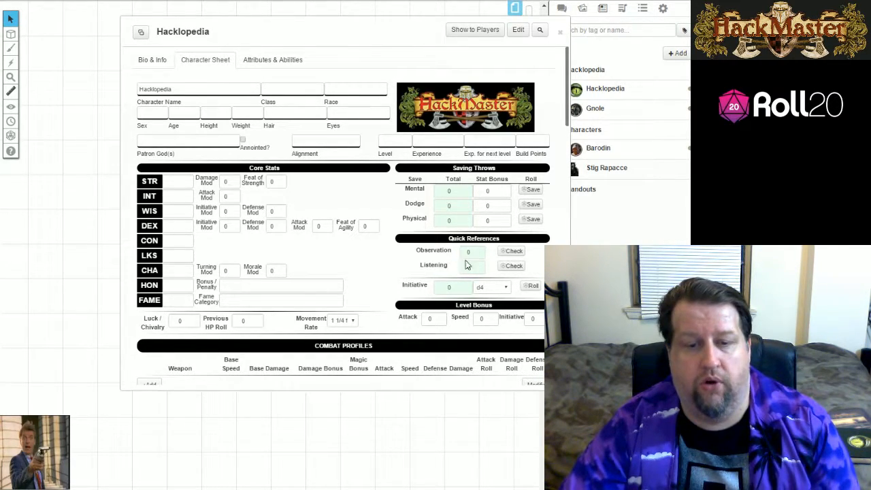
{"action": "scroll", "coordinate": [459, 262], "scroll_direction": "down", "scroll_amount": 5}
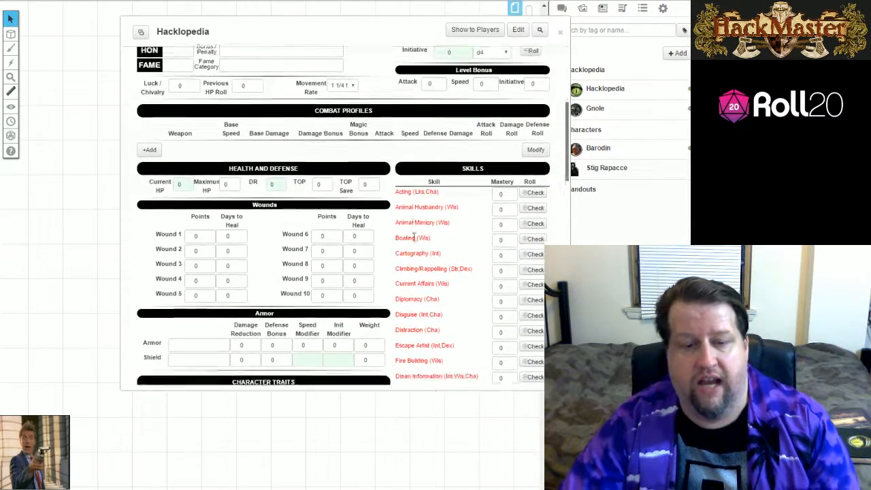
{"action": "scroll", "coordinate": [424, 231], "scroll_direction": "down", "scroll_amount": 2}
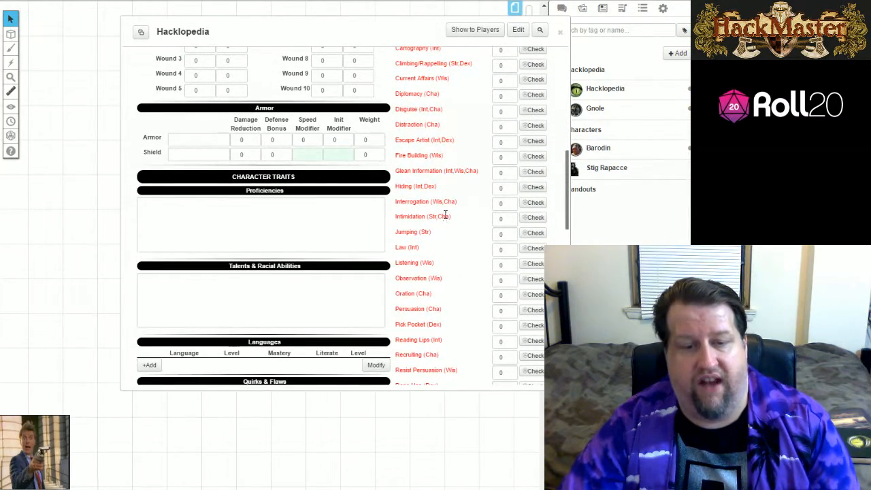
{"action": "scroll", "coordinate": [441, 219], "scroll_direction": "up", "scroll_amount": 5}
{"action": "scroll", "coordinate": [441, 223], "scroll_direction": "up", "scroll_amount": 3}
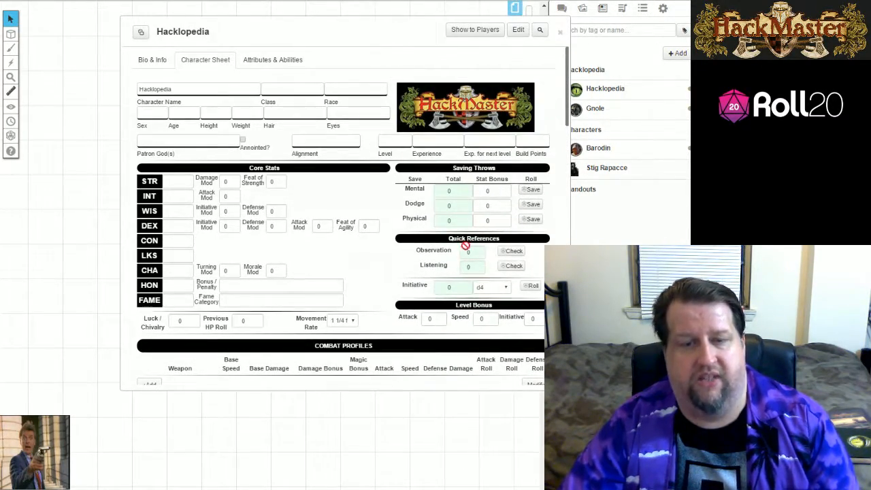
Review the Hacklopedia template's full list of attributes, from Init to Fatigue.
{"action": "left_click", "coordinate": [270, 63]}
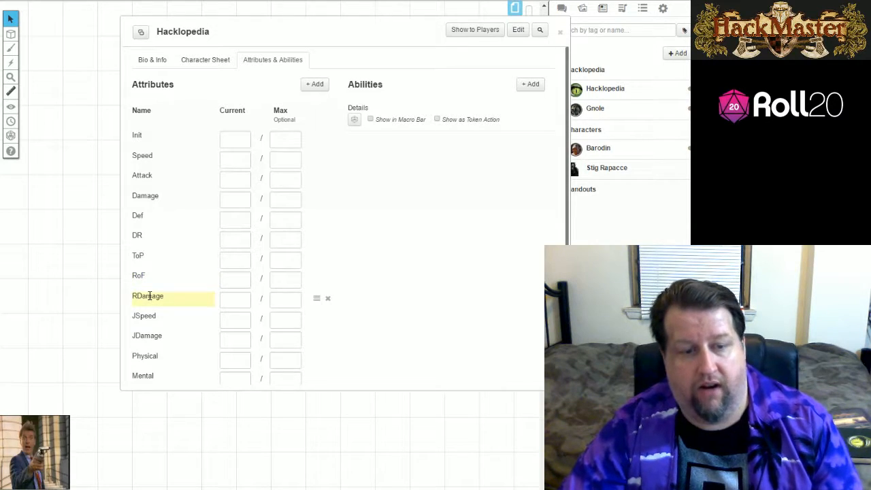
{"action": "scroll", "coordinate": [150, 297], "scroll_direction": "down", "scroll_amount": 1}
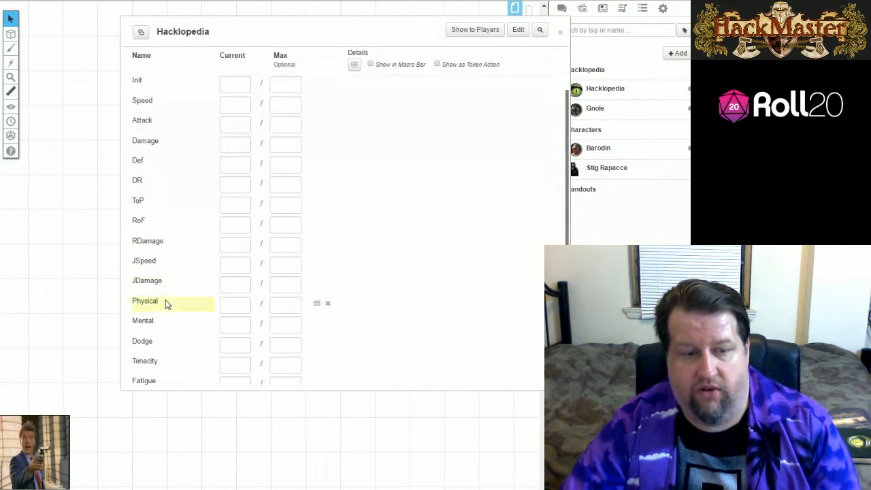
{"action": "scroll", "coordinate": [171, 299], "scroll_direction": "down", "scroll_amount": 1}
{"action": "scroll", "coordinate": [170, 300], "scroll_direction": "down", "scroll_amount": 1}
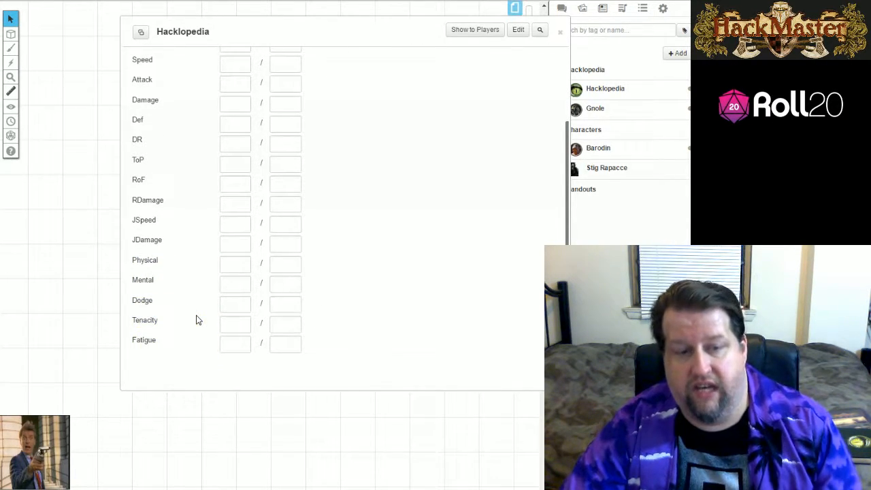
{"action": "scroll", "coordinate": [201, 313], "scroll_direction": "up", "scroll_amount": 3}
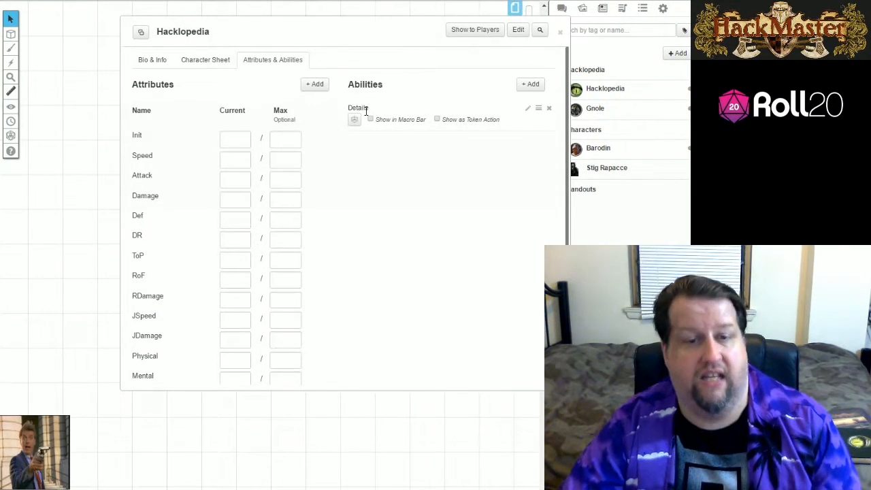
Examine the macro text of the Hacklopedia template's Details ability alongside the attributes, then close the entry.
{"action": "left_click", "coordinate": [527, 109]}
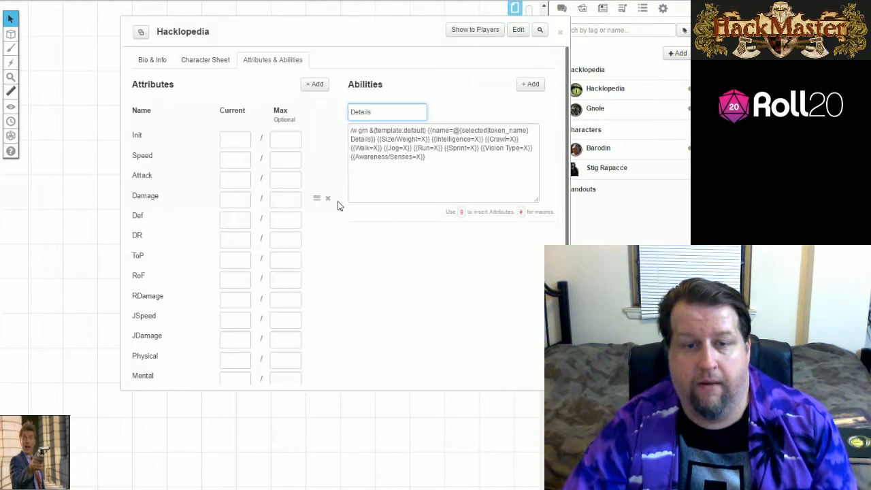
{"action": "scroll", "coordinate": [274, 181], "scroll_direction": "down", "scroll_amount": 3}
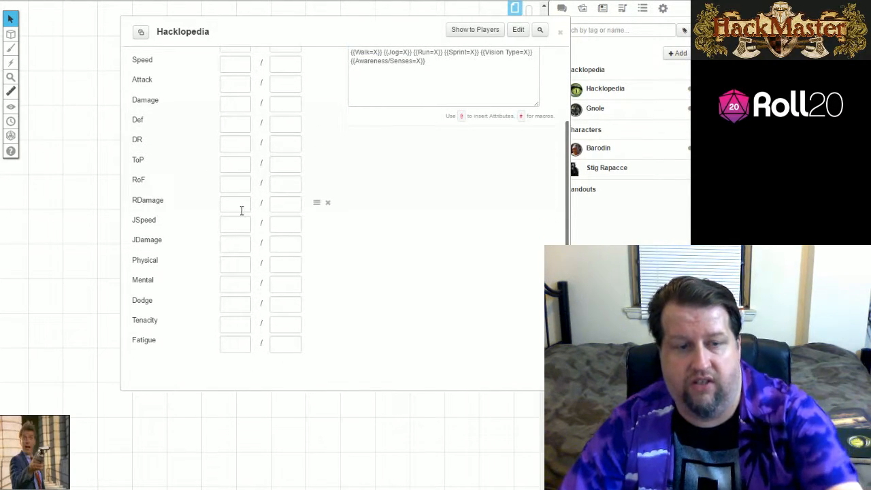
{"action": "scroll", "coordinate": [241, 210], "scroll_direction": "up", "scroll_amount": 3}
{"action": "scroll", "coordinate": [170, 179], "scroll_direction": "down", "scroll_amount": 2}
{"action": "scroll", "coordinate": [165, 192], "scroll_direction": "up", "scroll_amount": 2}
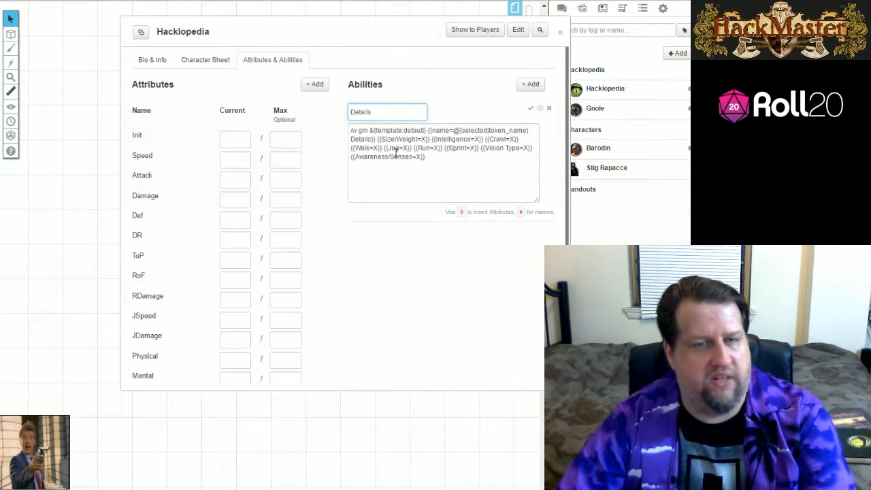
{"action": "left_click", "coordinate": [532, 111]}
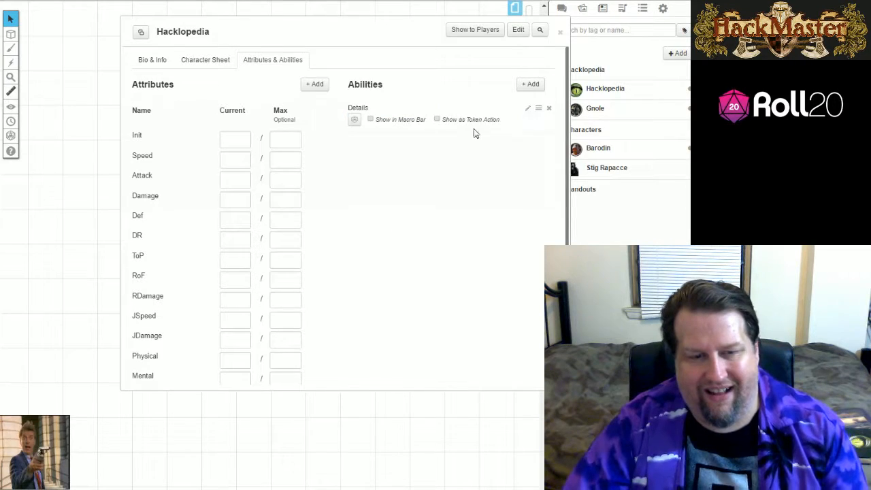
{"action": "left_click", "coordinate": [559, 36]}
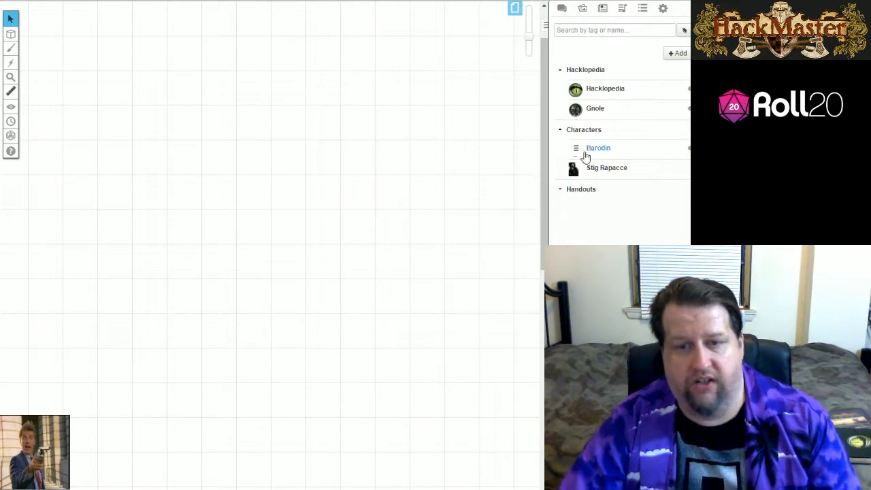
Open the Gnole creature entry and review its filled-in attribute values from Init to Fatigue.
{"action": "left_click", "coordinate": [595, 108]}
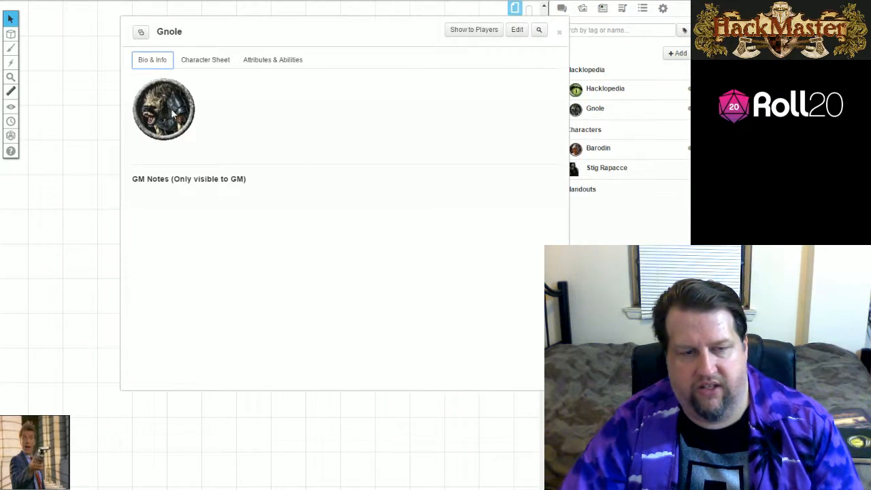
{"action": "left_click", "coordinate": [558, 32]}
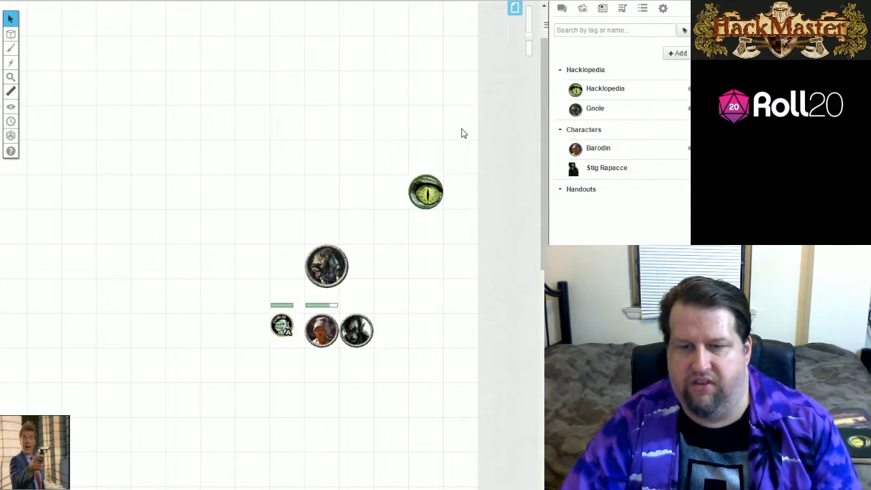
{"action": "left_click", "coordinate": [595, 110]}
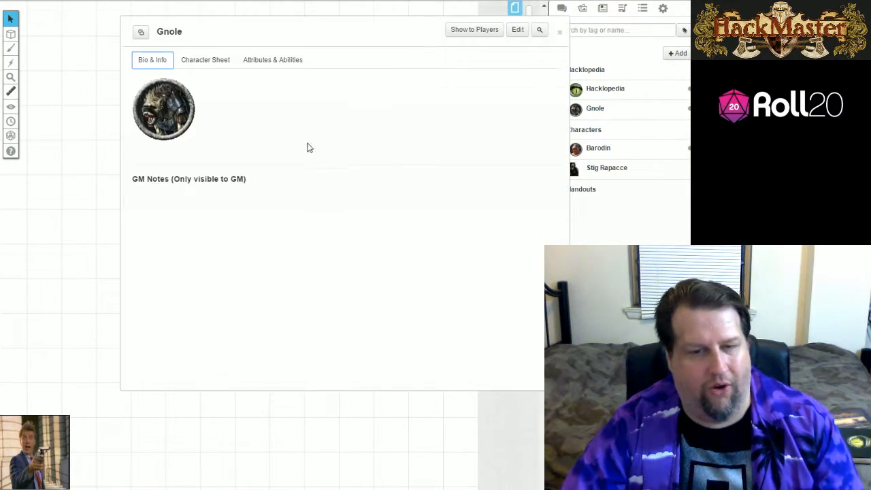
{"action": "left_click", "coordinate": [257, 63]}
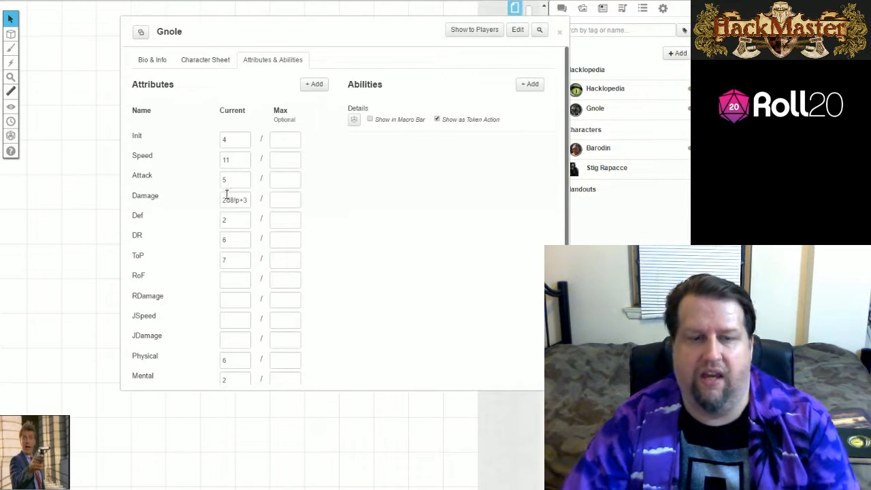
{"action": "scroll", "coordinate": [247, 205], "scroll_direction": "down", "scroll_amount": 3}
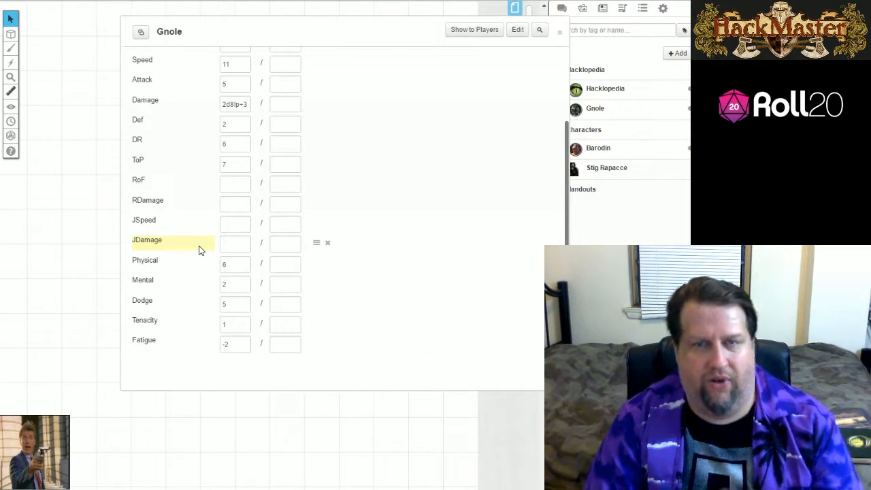
{"action": "scroll", "coordinate": [232, 252], "scroll_direction": "up", "scroll_amount": 3}
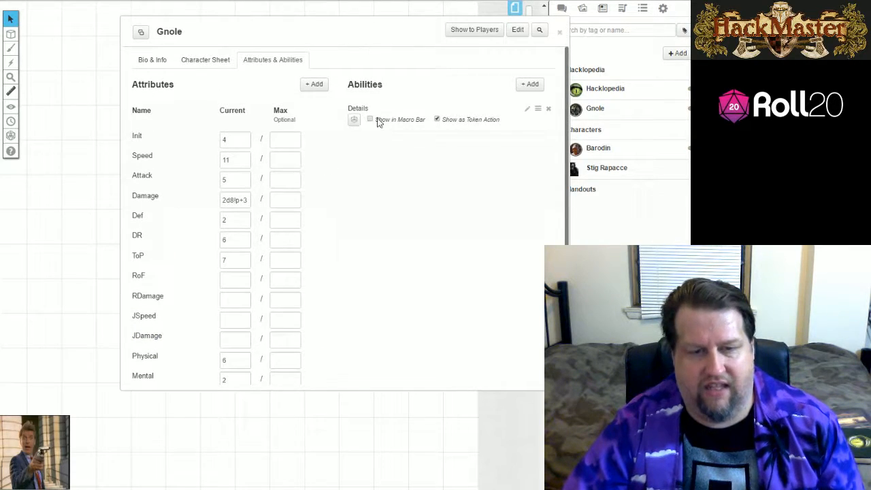
Examine the macro text of the Gnole's Details ability, then close the entry.
{"action": "left_click", "coordinate": [526, 109]}
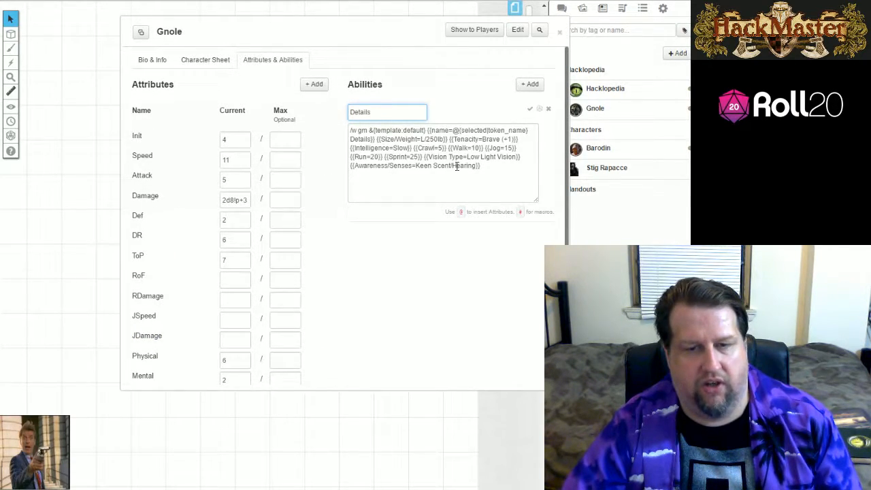
{"action": "left_click", "coordinate": [529, 109]}
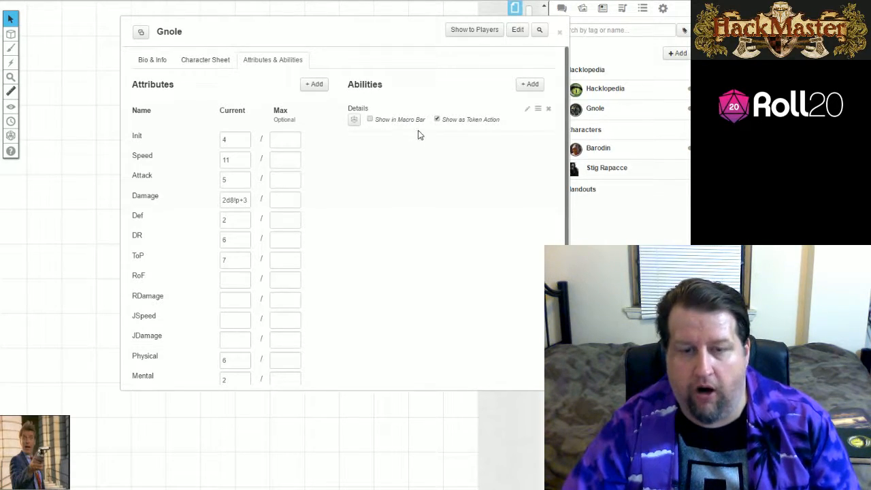
{"action": "left_click", "coordinate": [559, 32]}
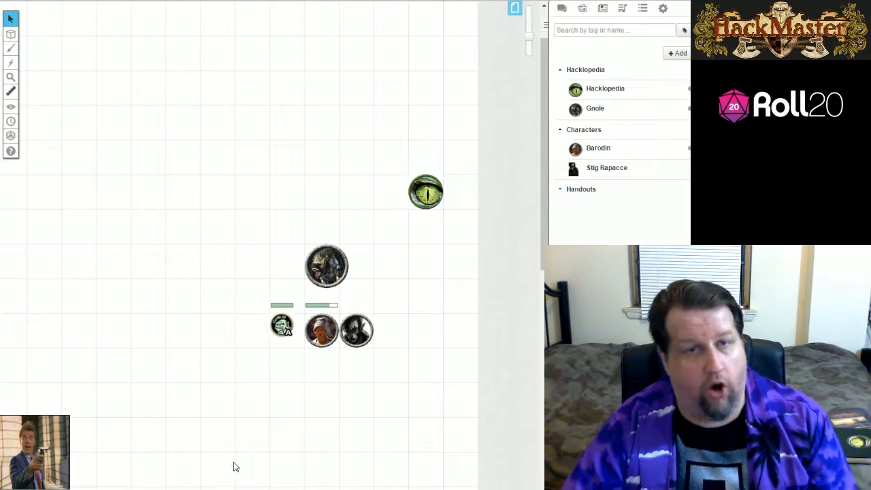
Run the Details ability from the Gnole token and read the details whispered to the GM in the chat.
{"action": "left_click", "coordinate": [336, 264]}
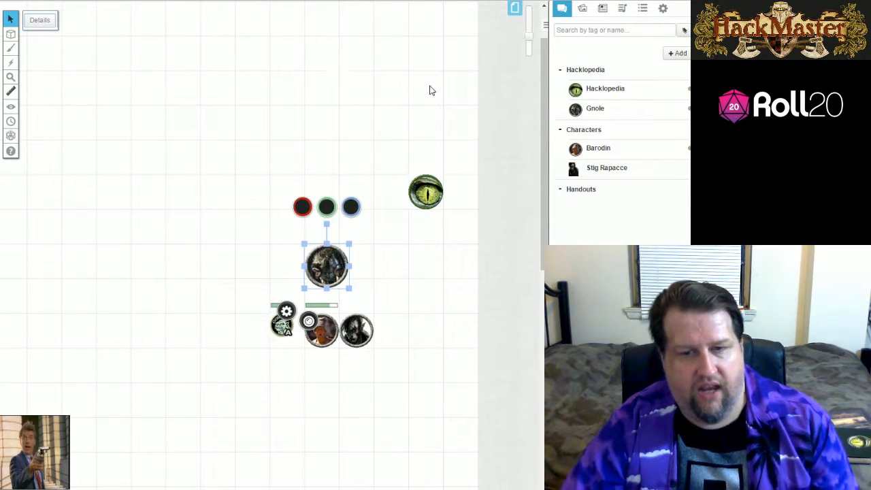
{"action": "left_click", "coordinate": [562, 8]}
{"action": "scroll", "coordinate": [604, 166], "scroll_direction": "down", "scroll_amount": 5}
{"action": "scroll", "coordinate": [605, 167], "scroll_direction": "down", "scroll_amount": 1}
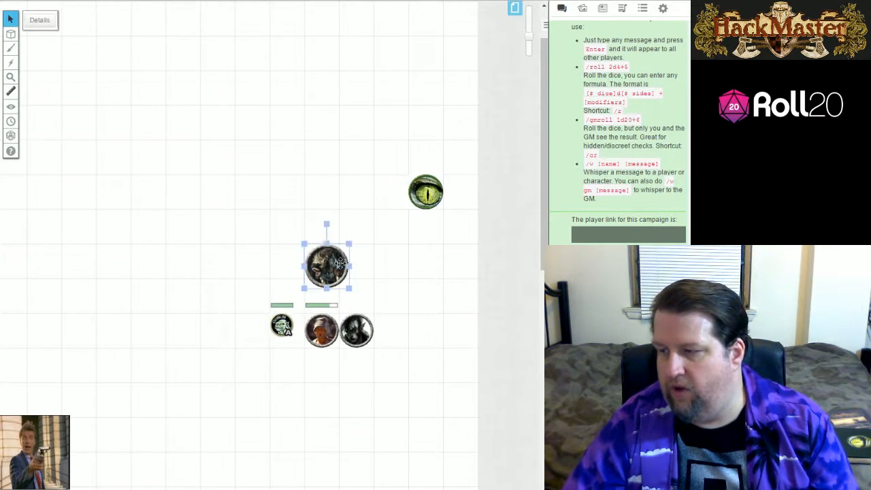
{"action": "left_click", "coordinate": [40, 21]}
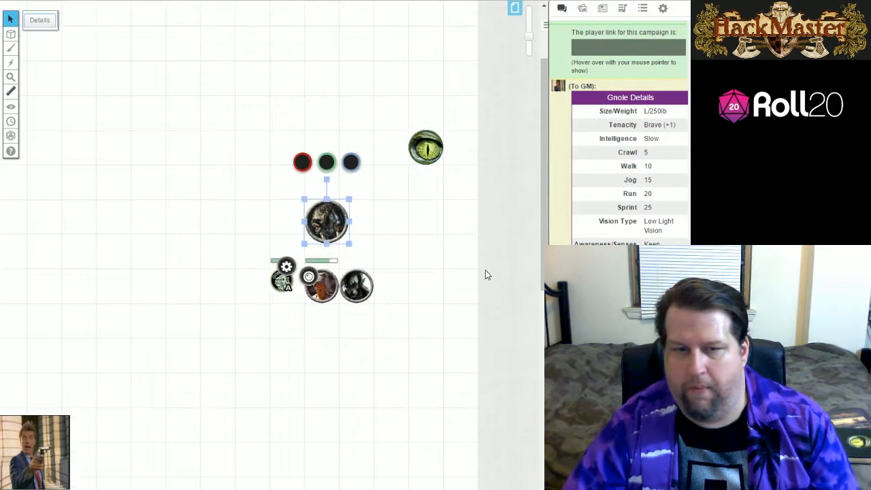
{"action": "scroll", "coordinate": [487, 273], "scroll_direction": "up", "scroll_amount": 1}
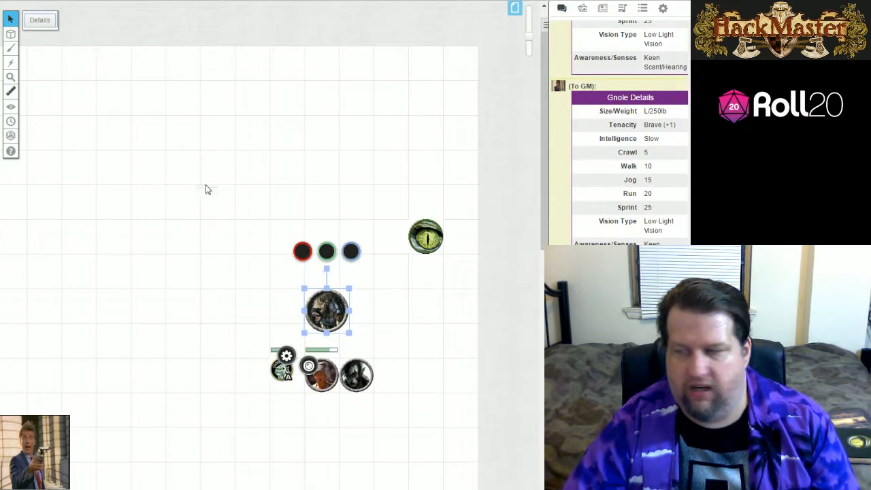
{"action": "scroll", "coordinate": [630, 136], "scroll_direction": "up", "scroll_amount": 4}
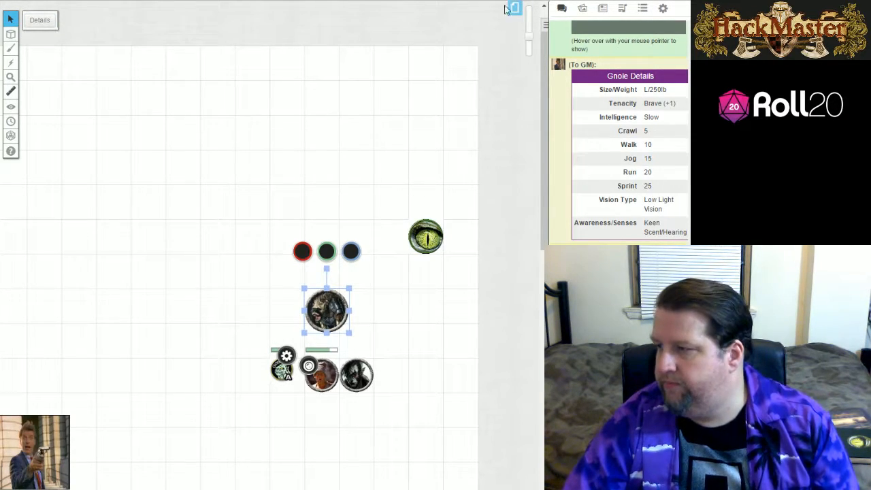
Duplicate the Hacklopedia template character in the journal and close its windows.
{"action": "left_click", "coordinate": [602, 8]}
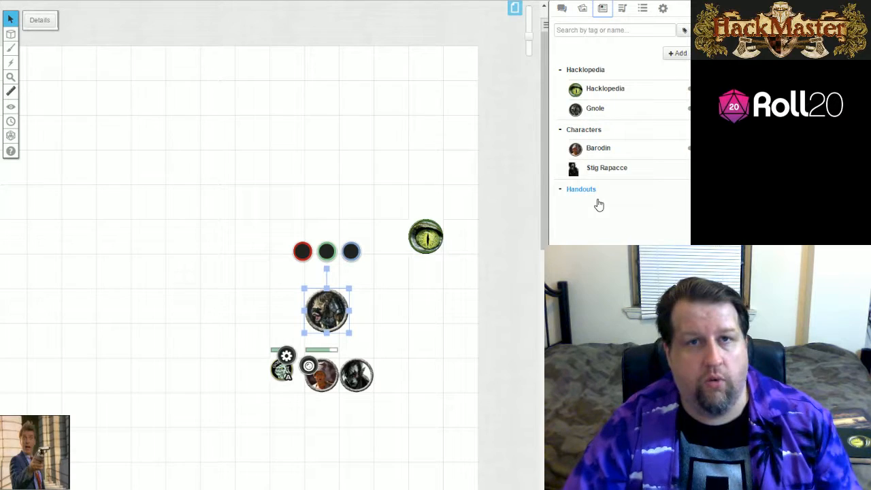
{"action": "left_click", "coordinate": [605, 88]}
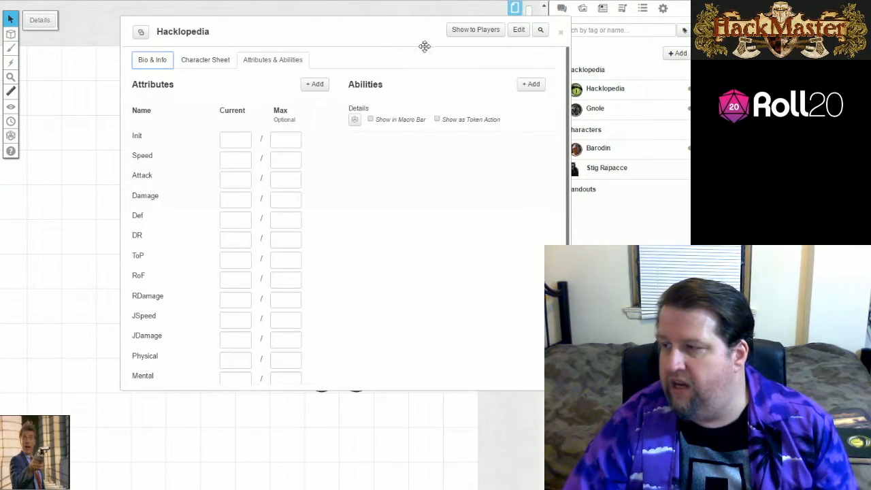
{"action": "left_click", "coordinate": [518, 31]}
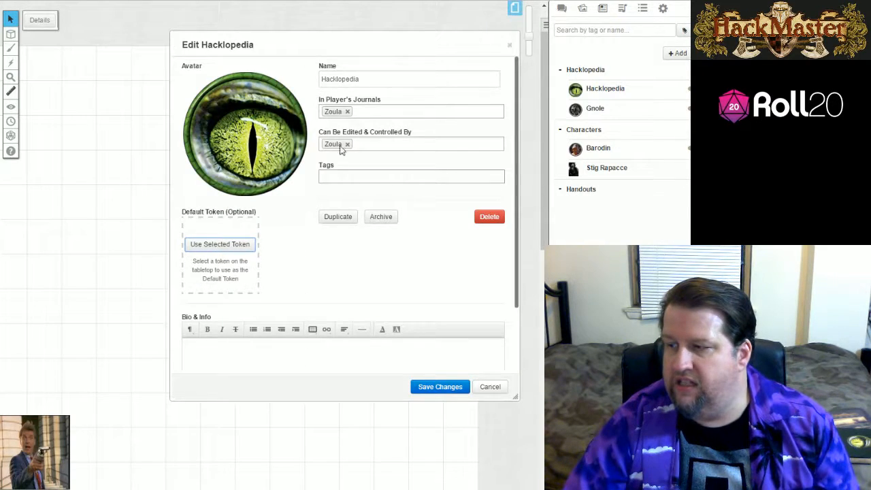
{"action": "left_click", "coordinate": [339, 219]}
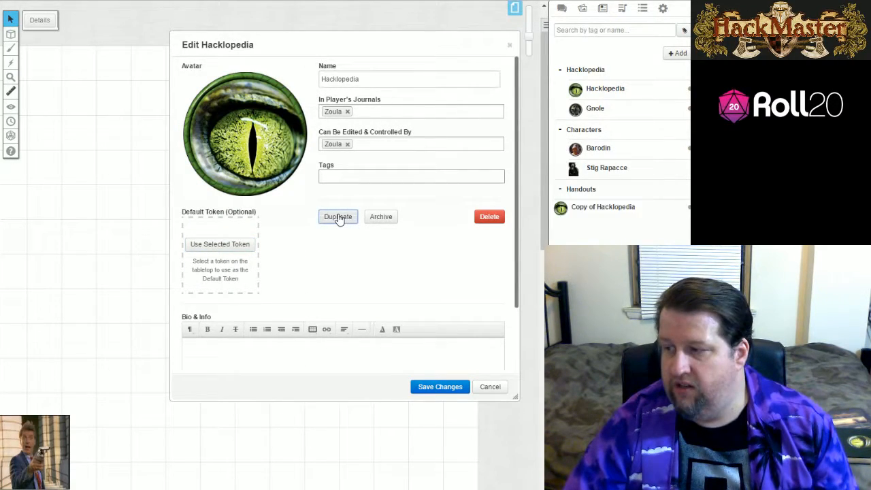
{"action": "left_click", "coordinate": [509, 45]}
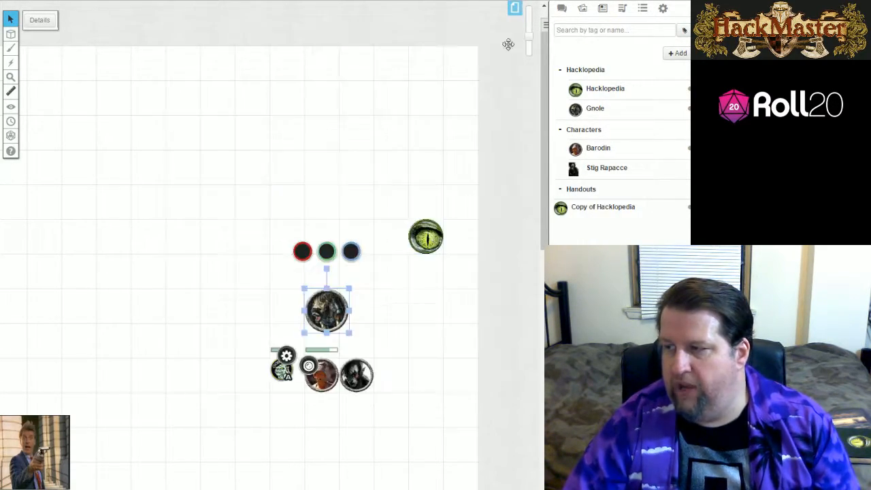
{"action": "left_click", "coordinate": [560, 32]}
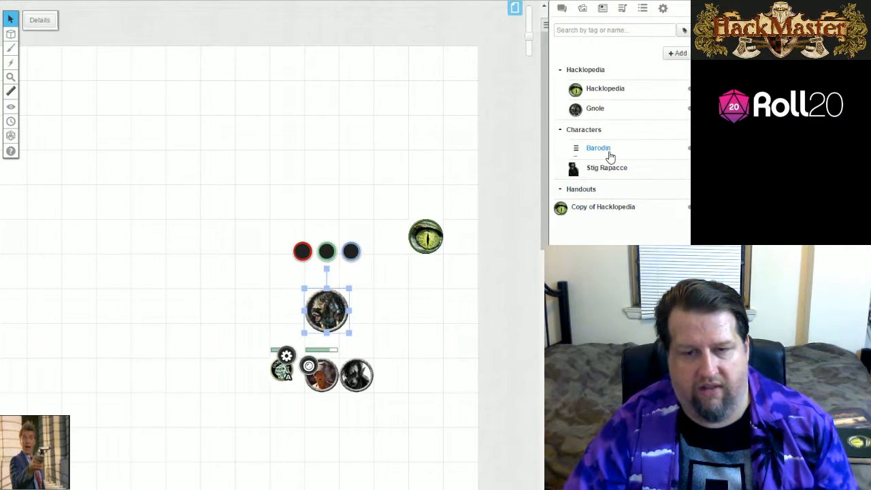
Open the copied Hacklopedia entry, rename it as Goblin and save the changes.
{"action": "left_click", "coordinate": [600, 208]}
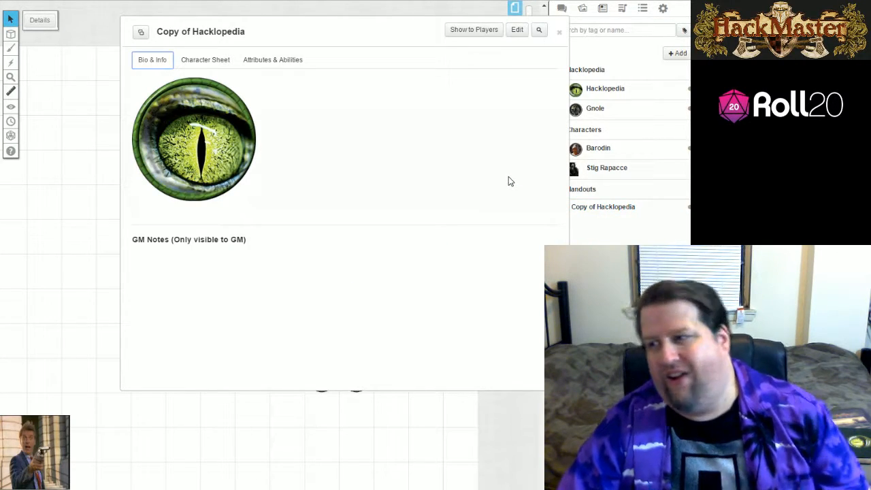
{"action": "left_click", "coordinate": [261, 62]}
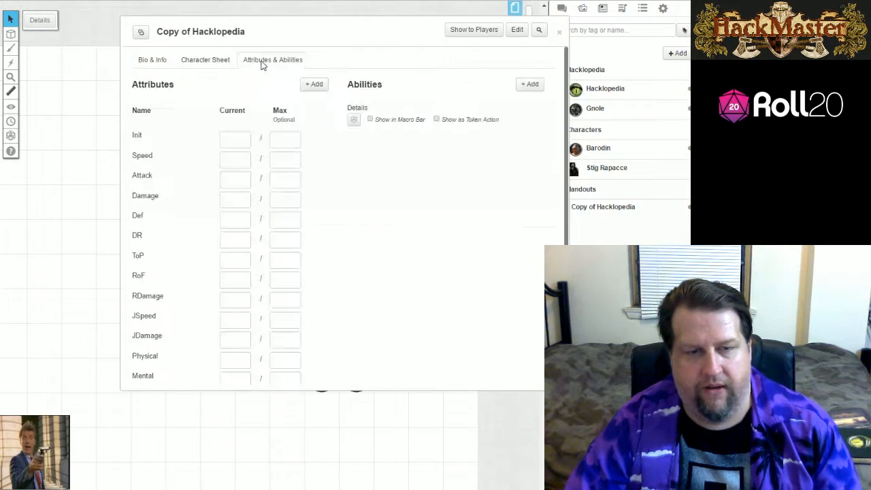
{"action": "left_click", "coordinate": [151, 60]}
{"action": "left_click", "coordinate": [519, 31]}
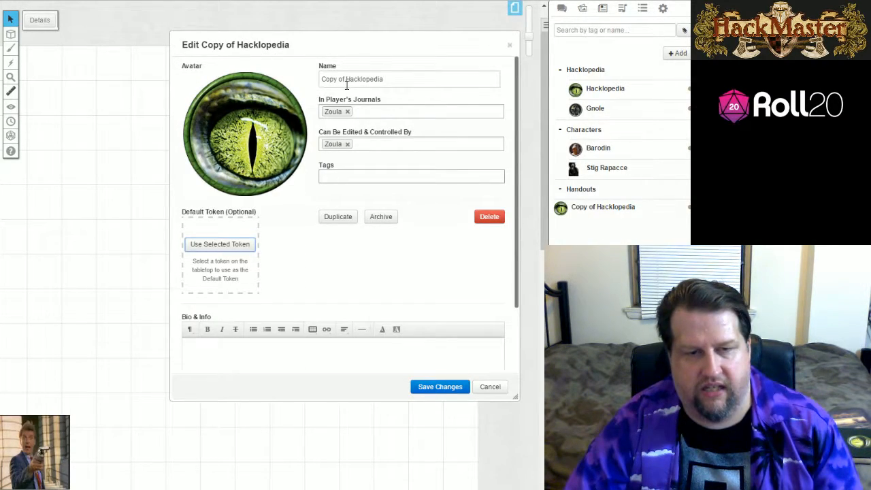
{"action": "left_click_drag", "start_coordinate": [387, 79], "coordinate": [180, 64]}
{"action": "type", "text": "Golblin"}
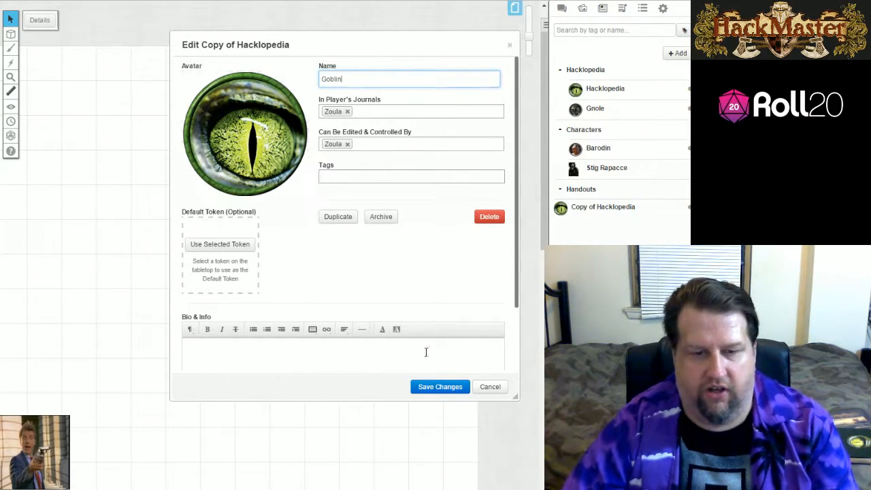
{"action": "left_click", "coordinate": [440, 386]}
Set the Goblin's current attributes to Init 3, Speed 8, Attack 3 and Damage 2d6!p-1.
{"action": "left_click", "coordinate": [272, 62]}
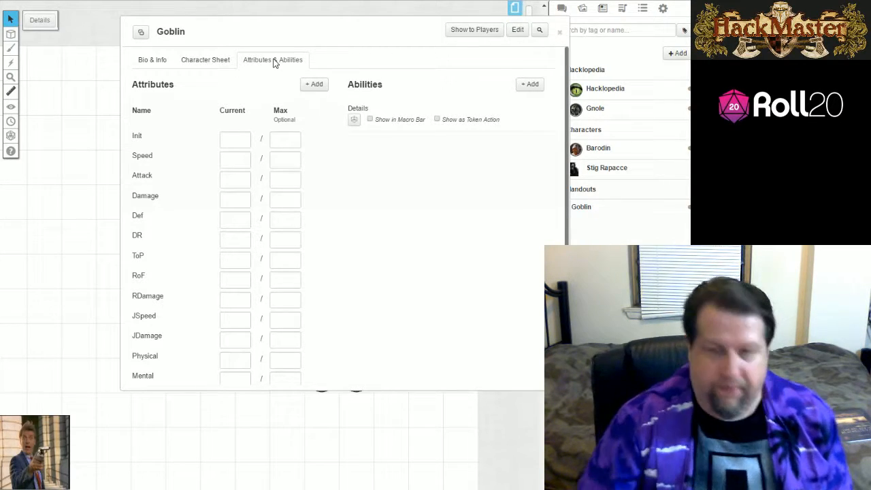
{"action": "left_click", "coordinate": [242, 140]}
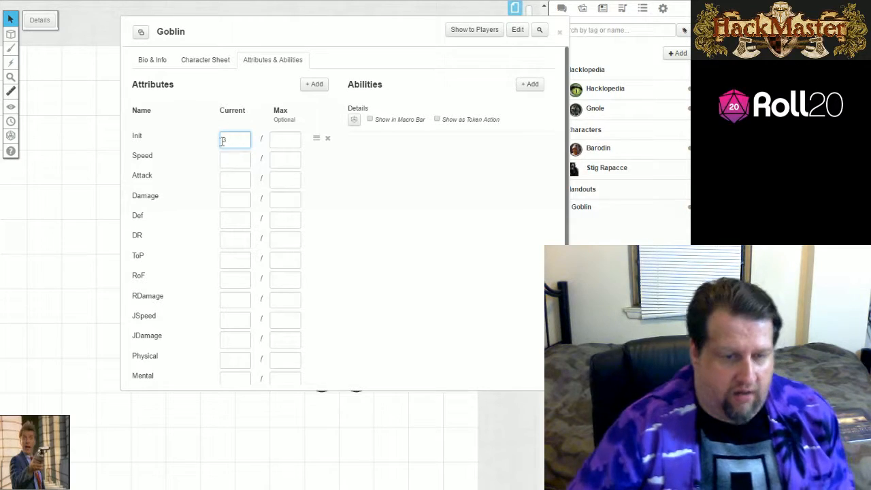
{"action": "left_click", "coordinate": [240, 168]}
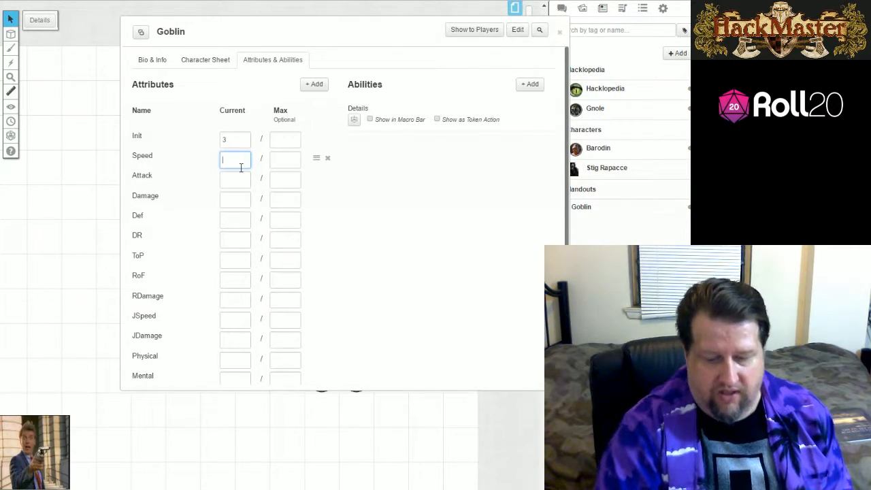
{"action": "left_click", "coordinate": [232, 180]}
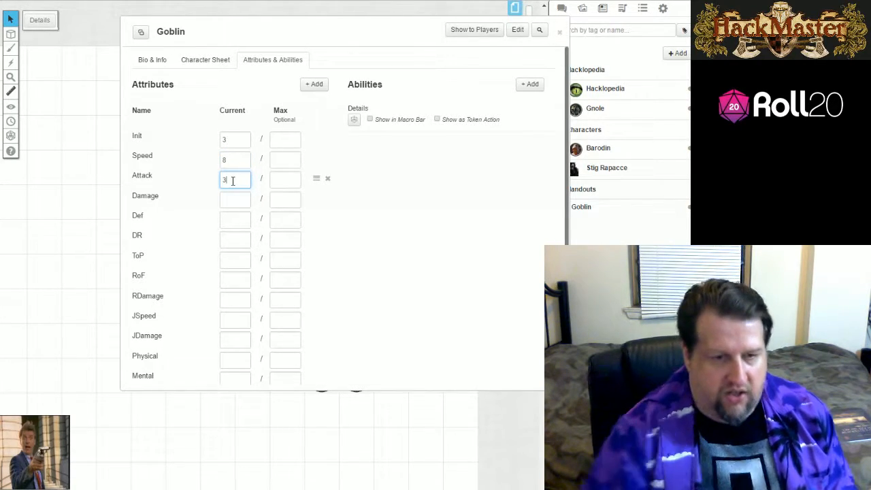
{"action": "left_click", "coordinate": [238, 200]}
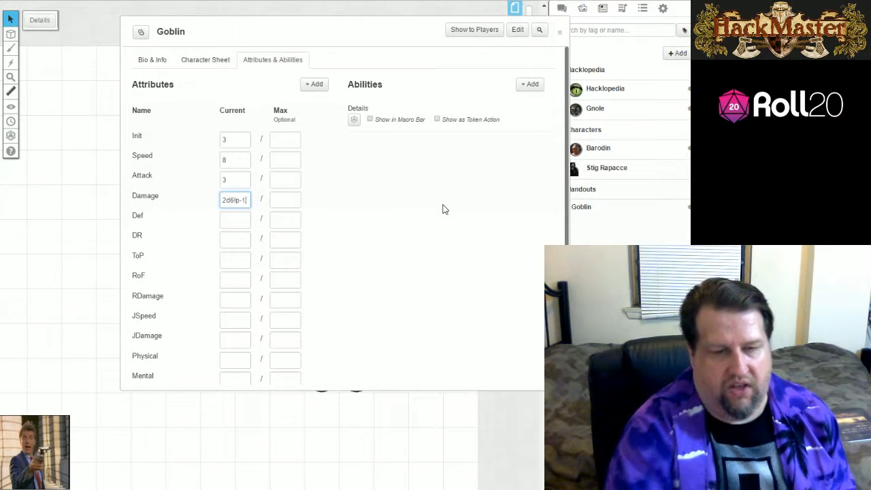
Fill in the Goblin's current Def as 2, DR as 2 and ToP as 6.
{"action": "left_click", "coordinate": [238, 220]}
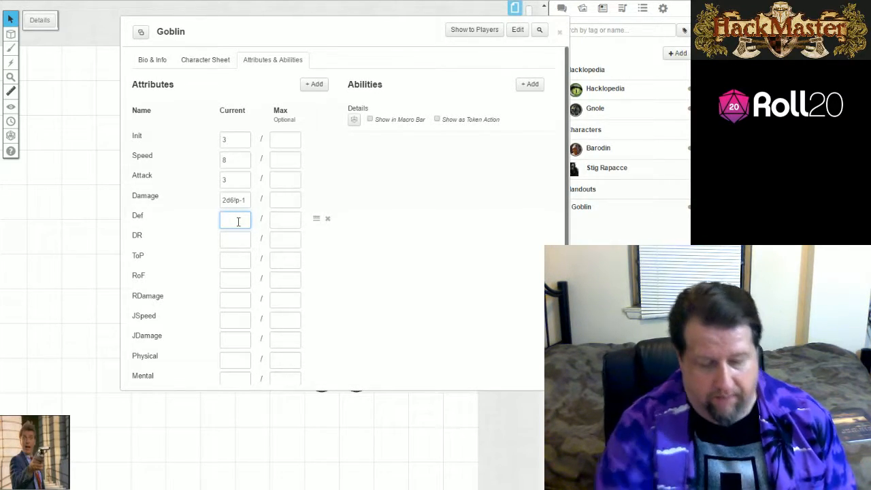
{"action": "type", "text": "2"}
{"action": "left_click", "coordinate": [231, 242]}
{"action": "type", "text": "2"}
{"action": "left_click", "coordinate": [236, 260]}
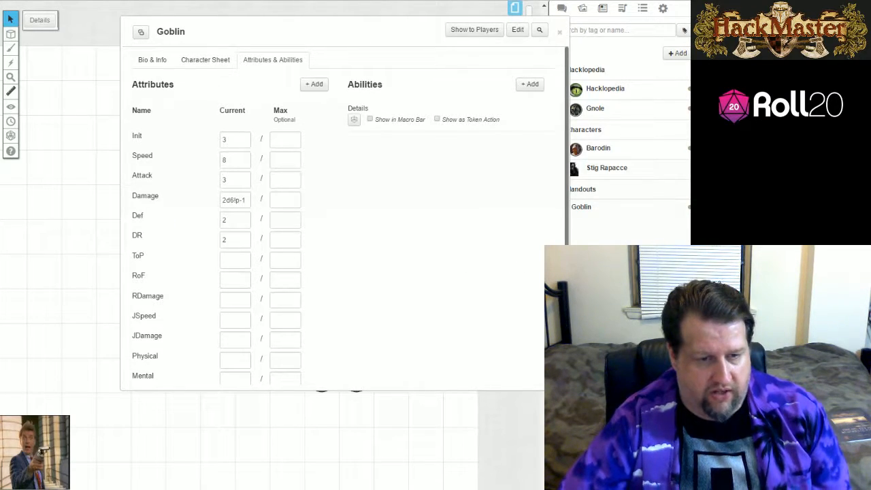
{"action": "left_click", "coordinate": [241, 261]}
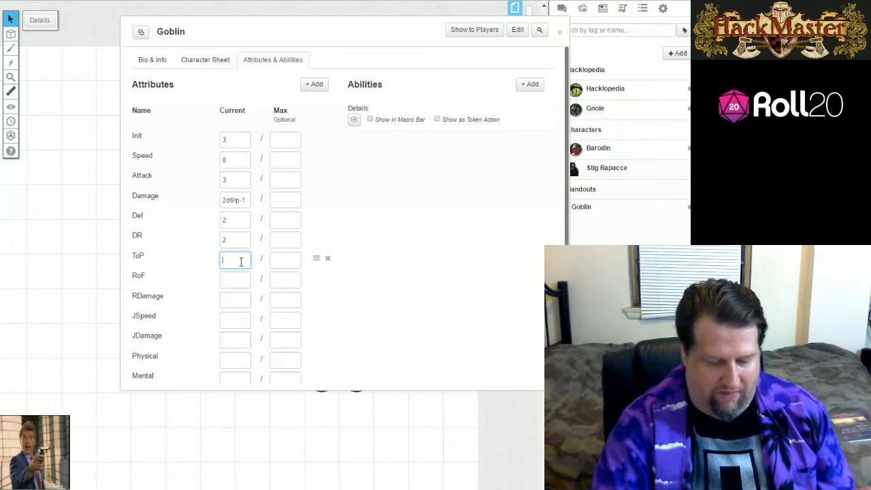
{"action": "type", "text": "5"}
{"action": "key", "text": "BackSpace"}
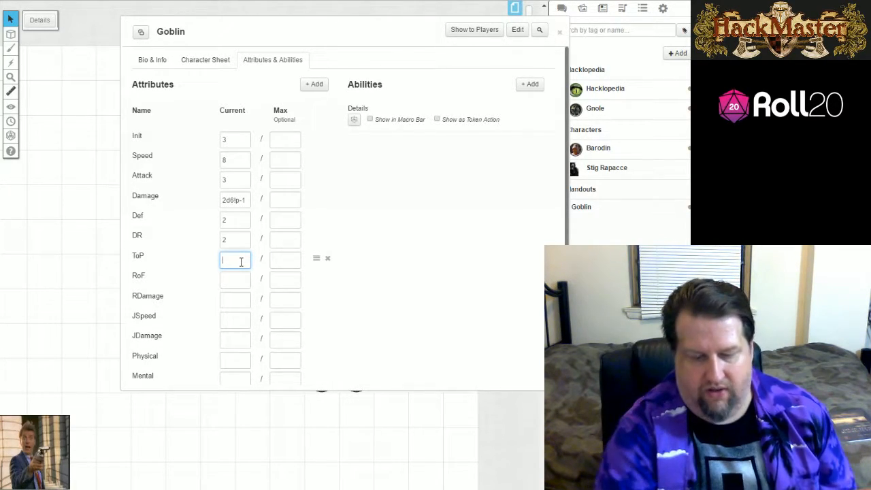
{"action": "type", "text": "6"}
{"action": "left_click", "coordinate": [232, 278]}
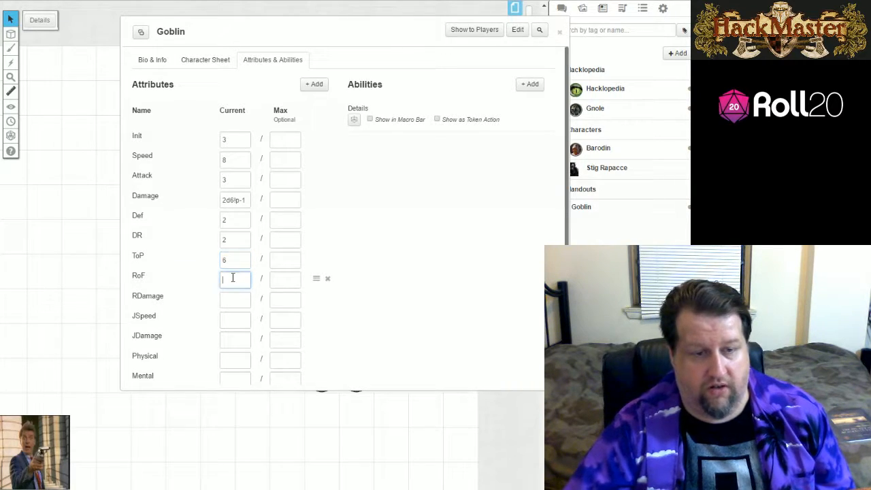
Set the Goblin's current Physical value to 3, Mental to 2 and Dodge to 4.
{"action": "scroll", "coordinate": [236, 365], "scroll_direction": "down", "scroll_amount": 2}
{"action": "left_click", "coordinate": [233, 271]}
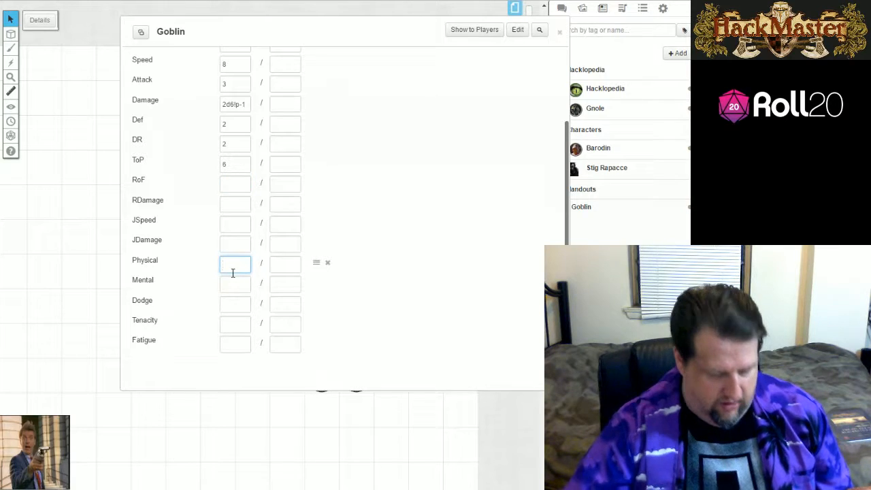
{"action": "type", "text": "3"}
{"action": "left_click", "coordinate": [247, 281]}
{"action": "type", "text": "2"}
{"action": "key", "text": "Tab"}
{"action": "type", "text": "4"}
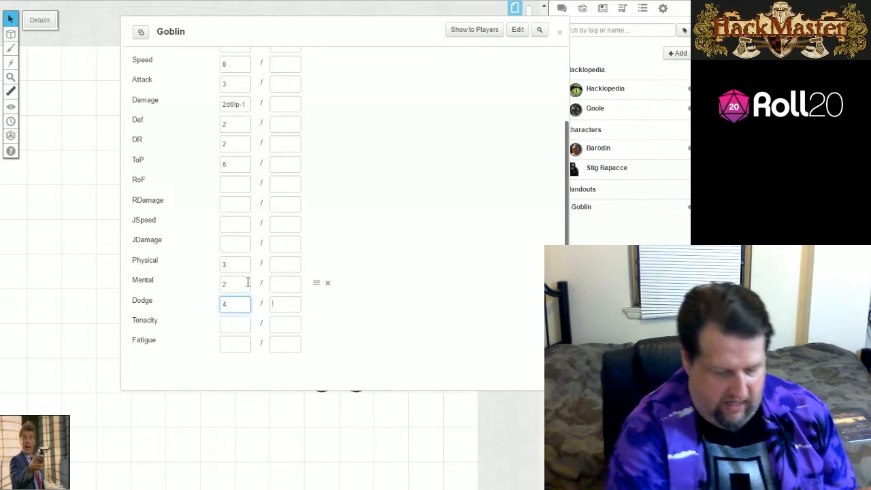
Set the Goblin's current Tenacity to -4 and Fatigue to -2.
{"action": "key", "text": "Tab"}
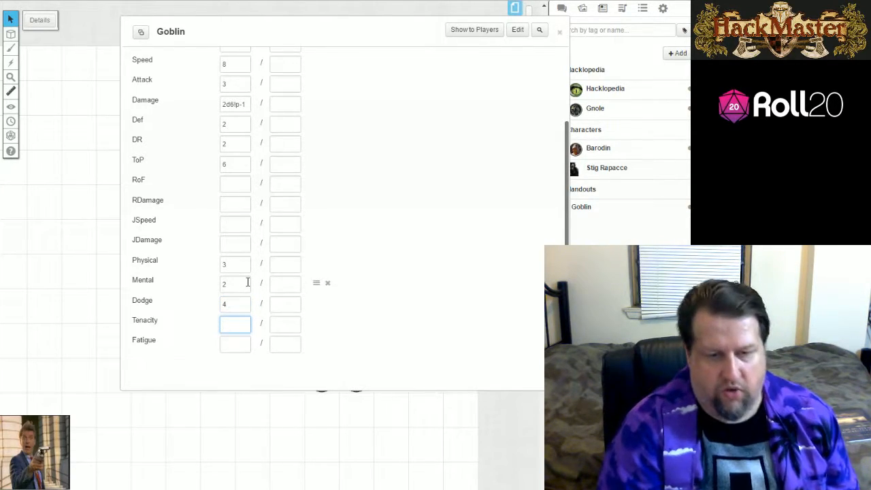
{"action": "type", "text": "-4"}
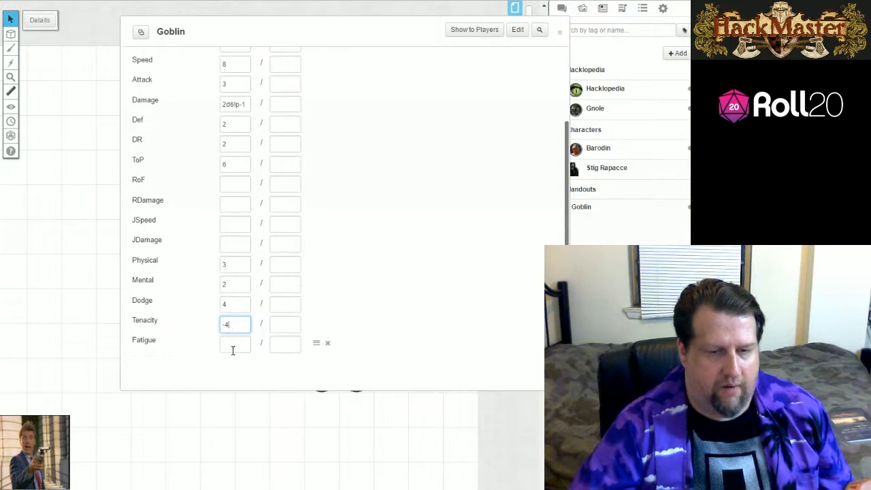
{"action": "left_click", "coordinate": [232, 348]}
{"action": "type", "text": "-2"}
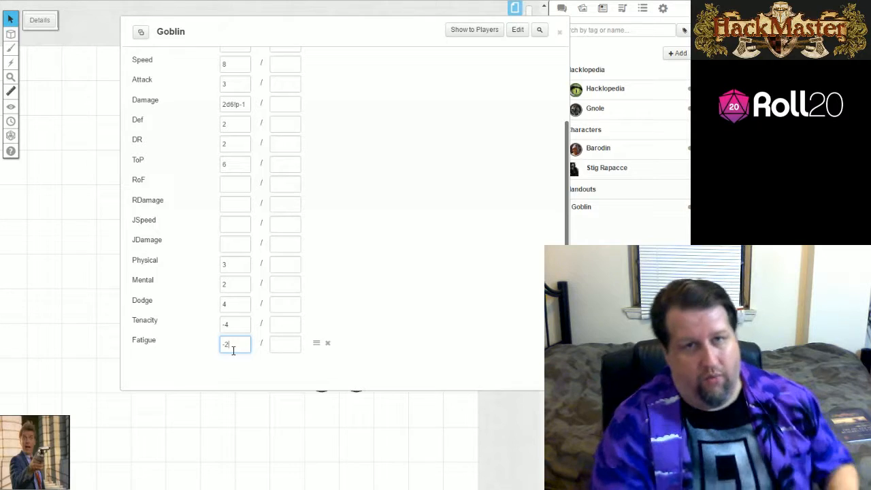
Replace the Goblin's eye avatar with a goblin image file, save the changes and close the entry.
{"action": "scroll", "coordinate": [345, 217], "scroll_direction": "up", "scroll_amount": 1}
{"action": "scroll", "coordinate": [345, 217], "scroll_direction": "up", "scroll_amount": 3}
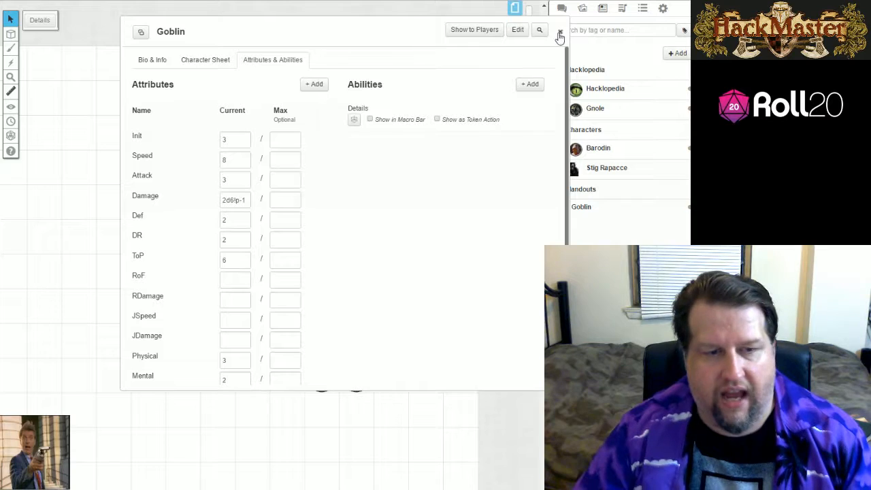
{"action": "left_click", "coordinate": [517, 30]}
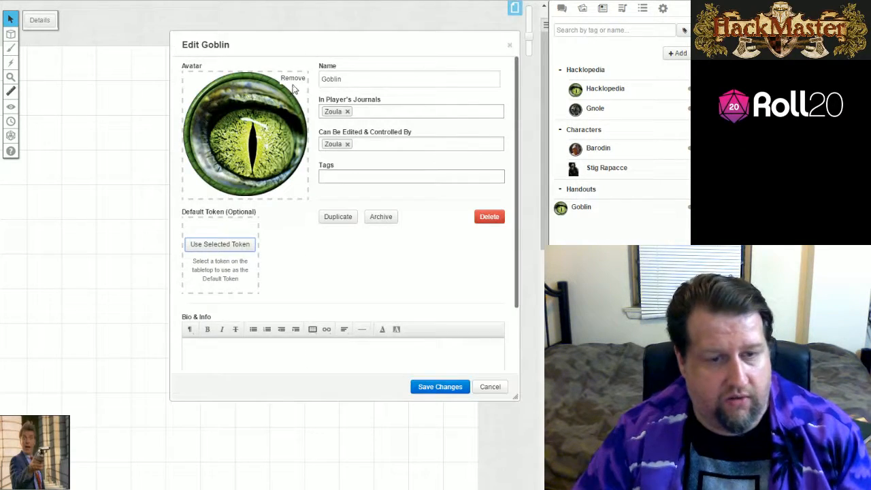
{"action": "left_click", "coordinate": [292, 78]}
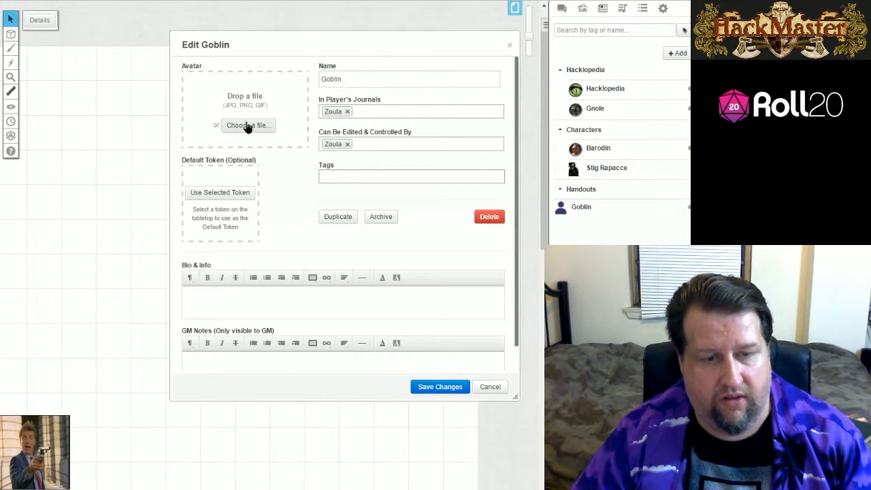
{"action": "left_click", "coordinate": [248, 126]}
{"action": "left_click", "coordinate": [293, 164]}
{"action": "left_click", "coordinate": [259, 213]}
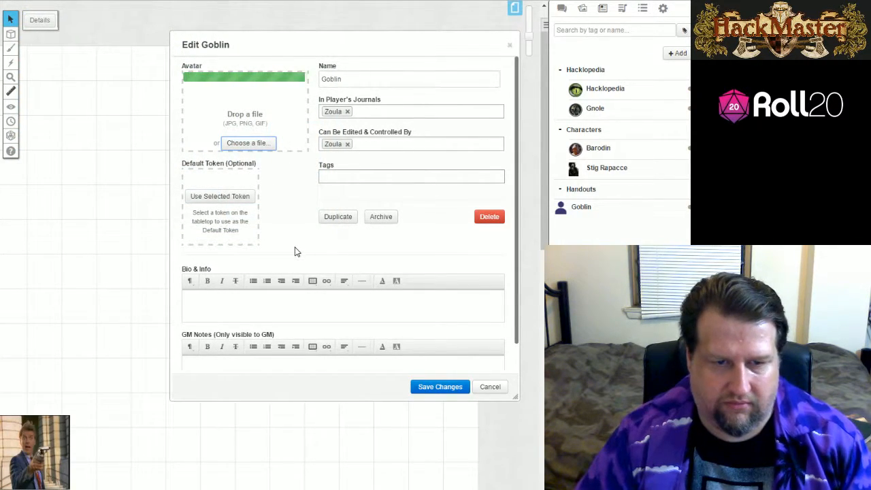
{"action": "left_click", "coordinate": [440, 386]}
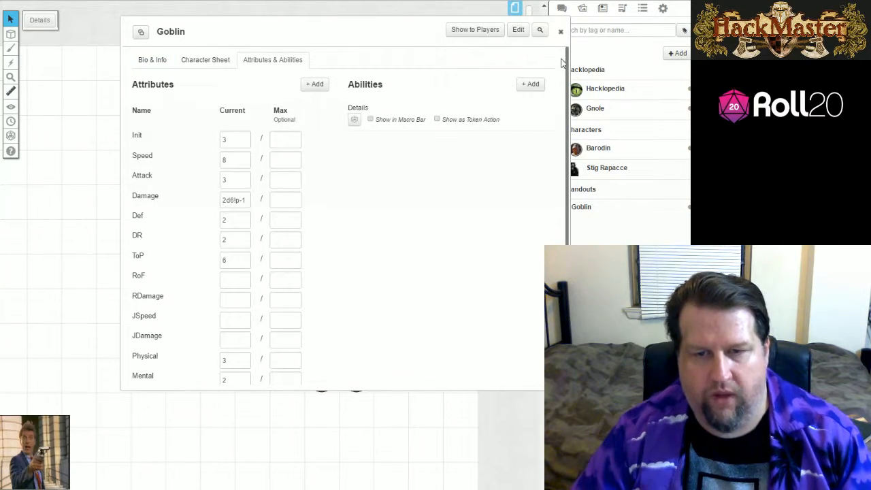
{"action": "left_click", "coordinate": [560, 31]}
Place a Goblin token from the journal on the map beside the old goblin token, and delete the old one.
{"action": "left_click_drag", "start_coordinate": [590, 210], "coordinate": [247, 373]}
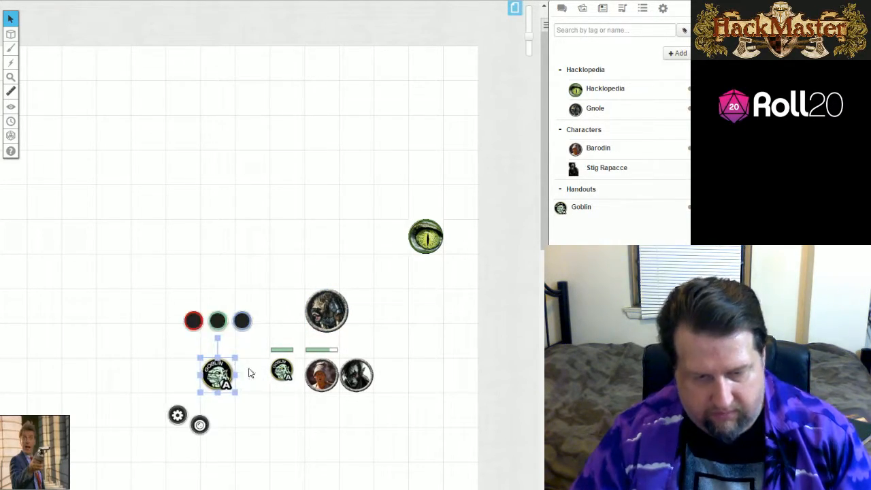
{"action": "left_click", "coordinate": [283, 369]}
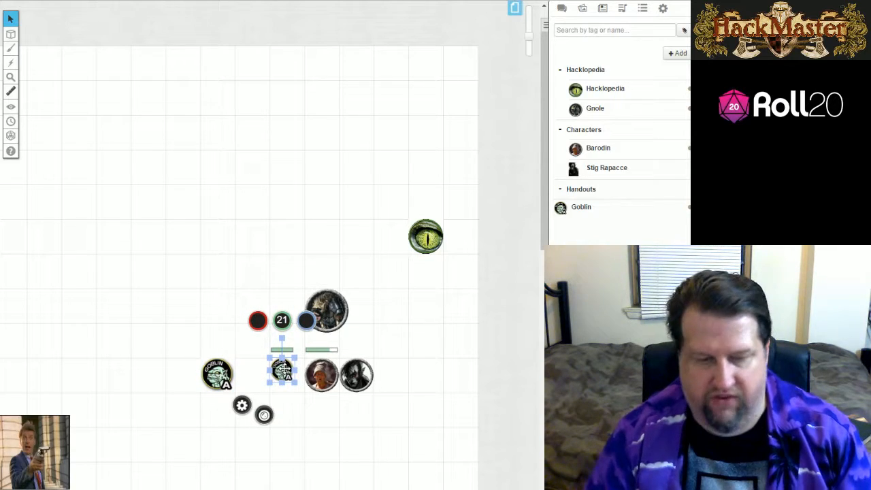
{"action": "key", "text": "Delete"}
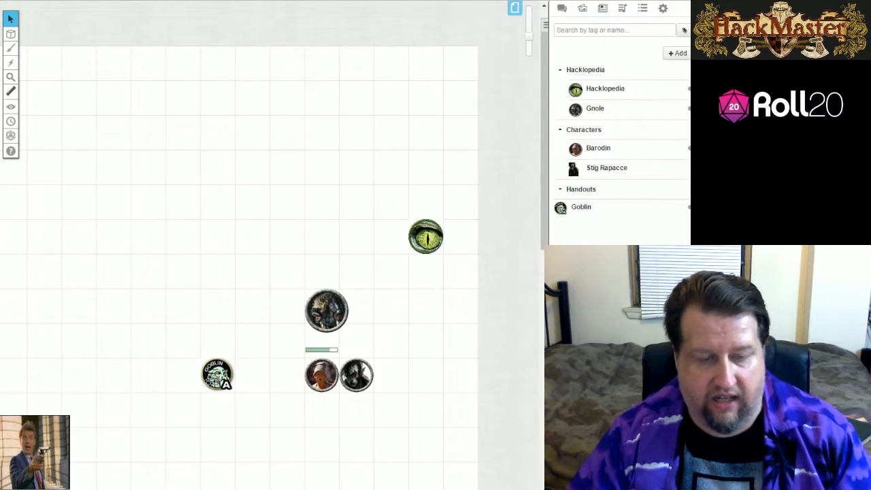
Set the Goblin token's dimensions to 50 by 50 pixels.
{"action": "right_click", "coordinate": [226, 385]}
{"action": "mouse_move", "coordinate": [228, 358]}
{"action": "left_click", "coordinate": [303, 391]}
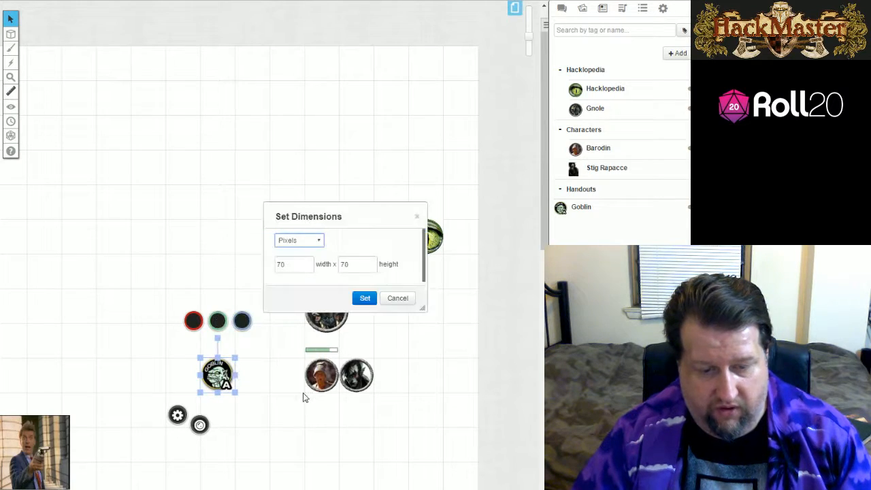
{"action": "double_click", "coordinate": [286, 264]}
{"action": "type", "text": "50"}
{"action": "key", "text": "Tab"}
{"action": "type", "text": "50"}
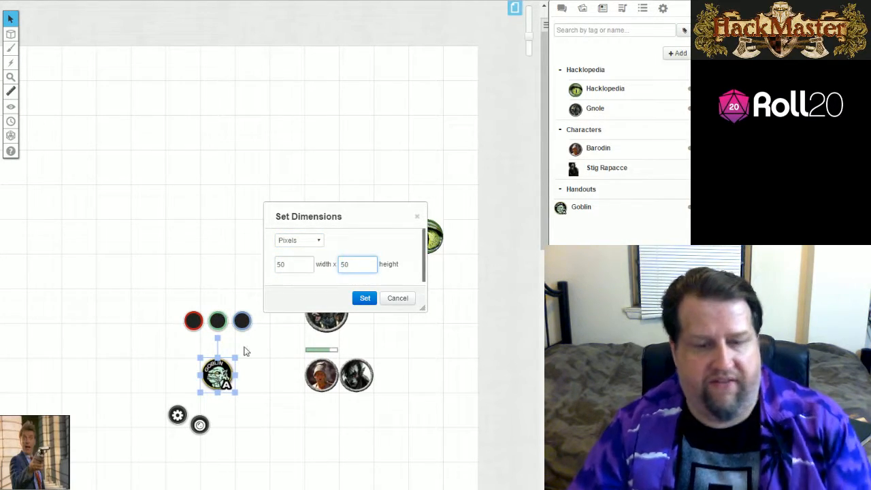
{"action": "left_click", "coordinate": [365, 298]}
{"action": "left_click", "coordinate": [251, 415]}
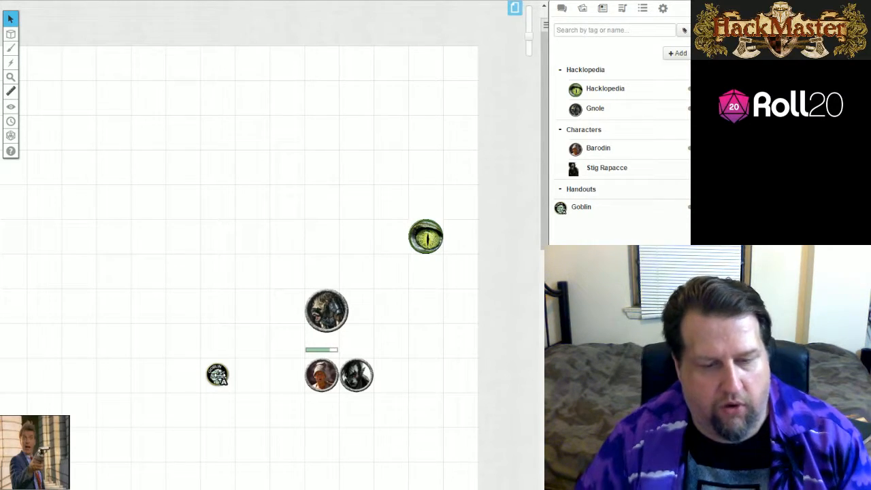
Show the chat log and rename the Goblin token as Goblin A in its token settings.
{"action": "left_click", "coordinate": [561, 8]}
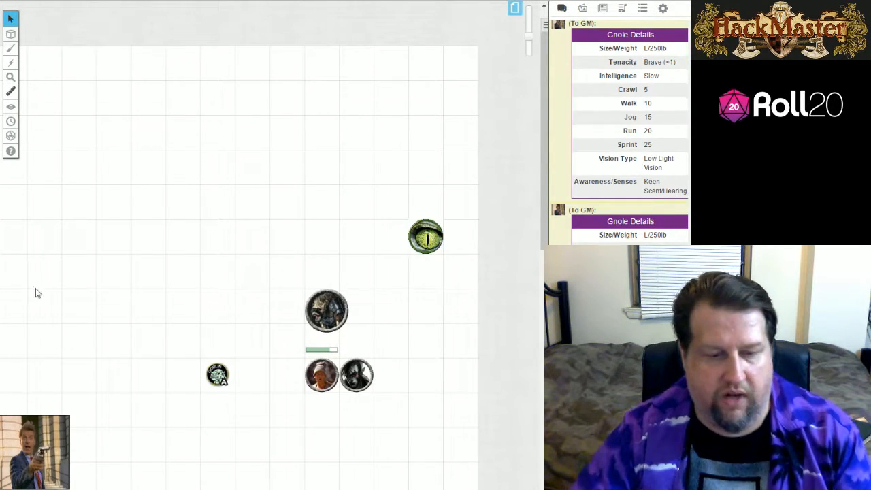
{"action": "left_click", "coordinate": [216, 373]}
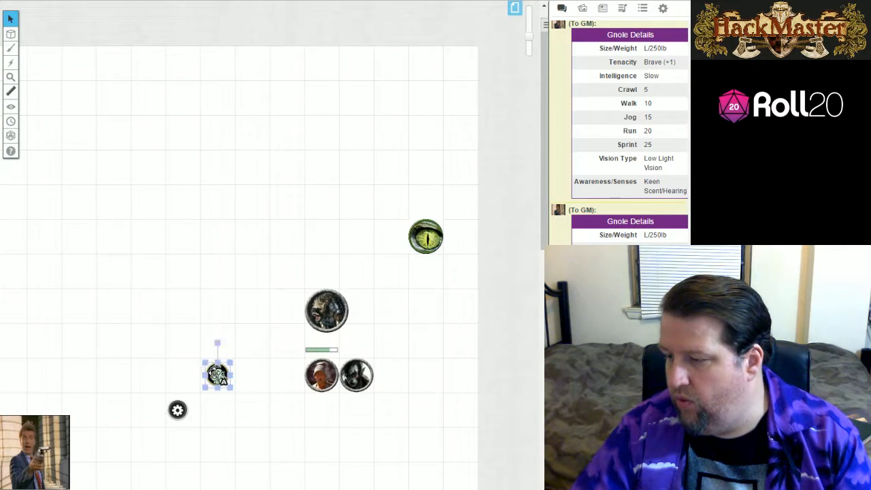
{"action": "double_click", "coordinate": [216, 373]}
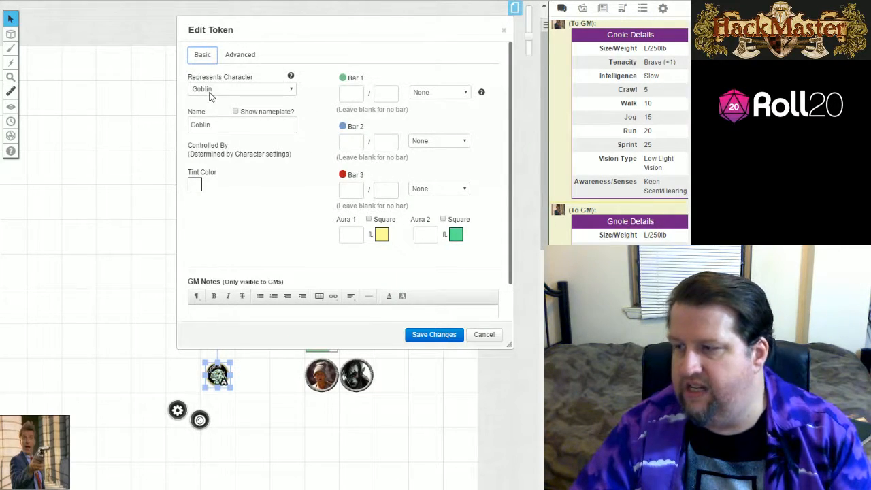
{"action": "left_click", "coordinate": [222, 122]}
{"action": "type", "text": "A"}
{"action": "left_click", "coordinate": [259, 178]}
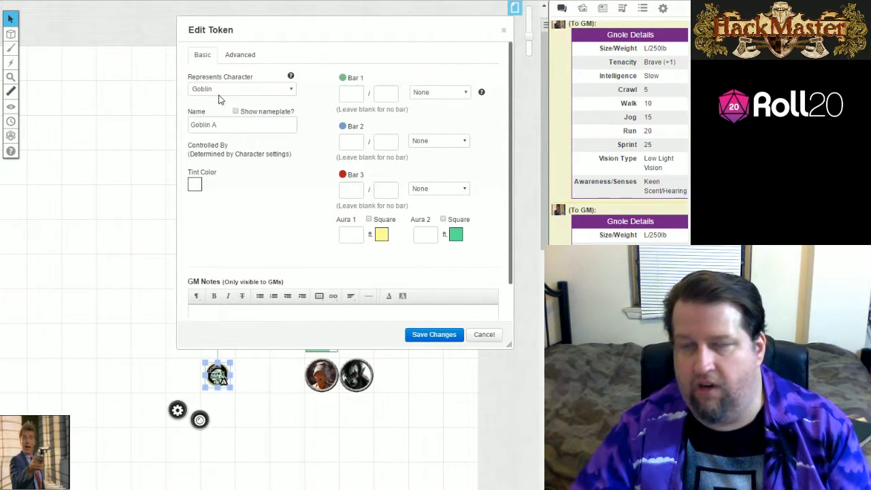
Give the Goblin A token a Bar 1 of 20 / 20 and save the changes.
{"action": "left_click", "coordinate": [346, 92]}
{"action": "type", "text": "20"}
{"action": "left_click", "coordinate": [392, 94]}
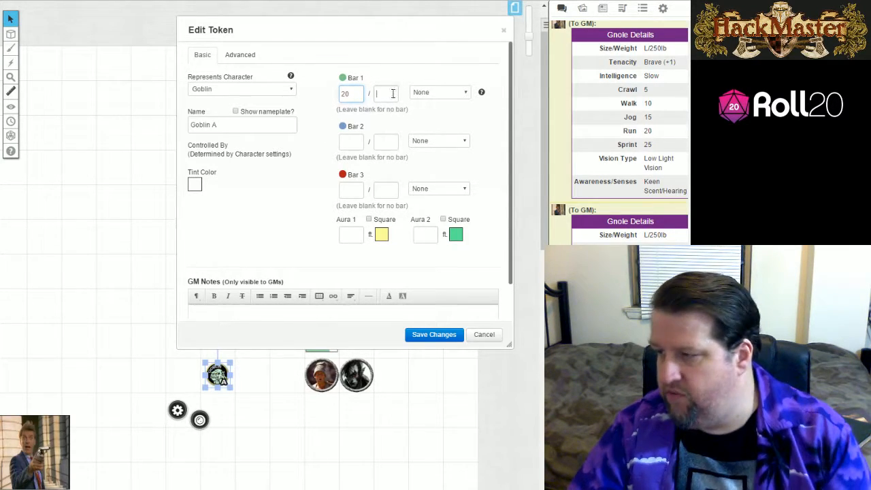
{"action": "type", "text": "20"}
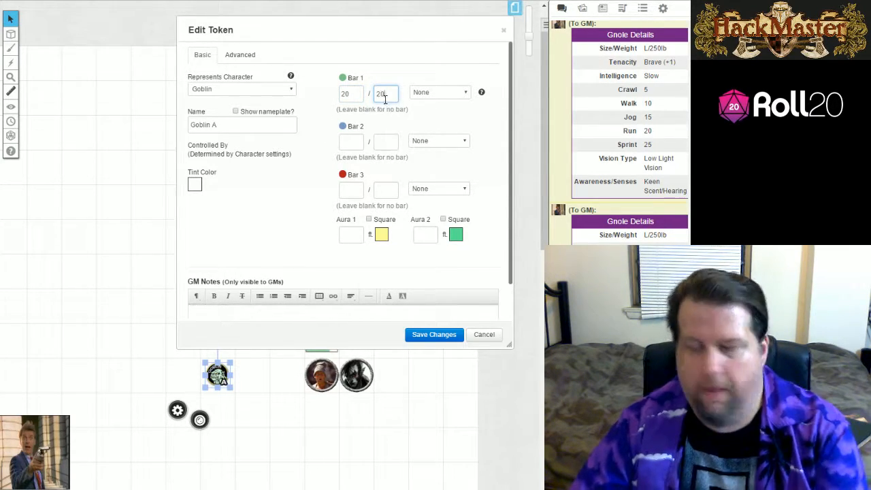
{"action": "left_click", "coordinate": [434, 335]}
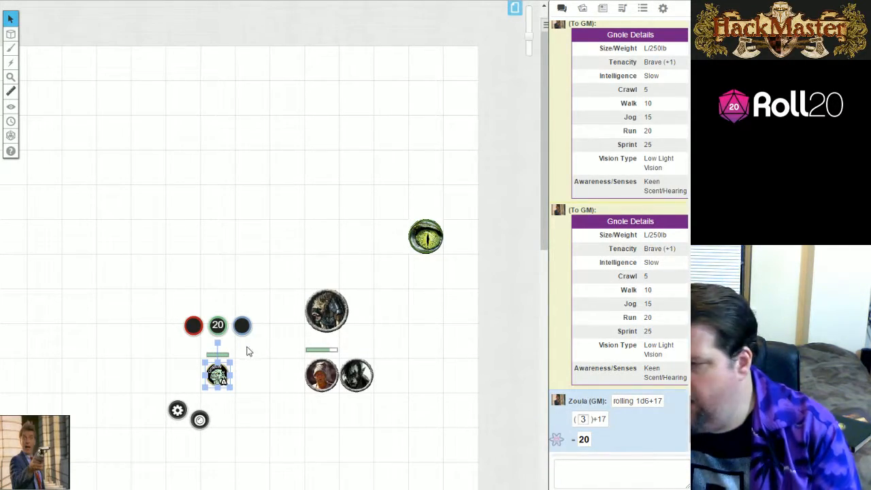
Duplicate the Goblin A token and place the copy directly beside the original, on its left.
{"action": "left_click", "coordinate": [211, 373]}
{"action": "left_click", "coordinate": [203, 286]}
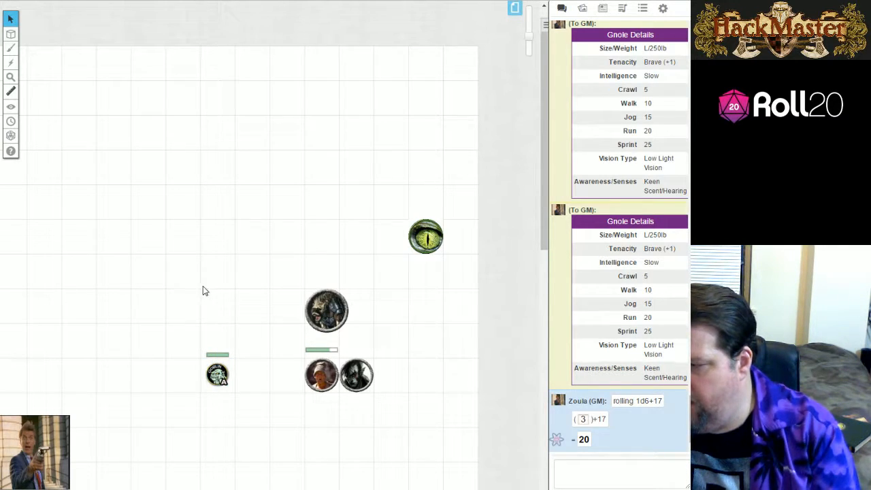
{"action": "key", "text": "ctrl+v"}
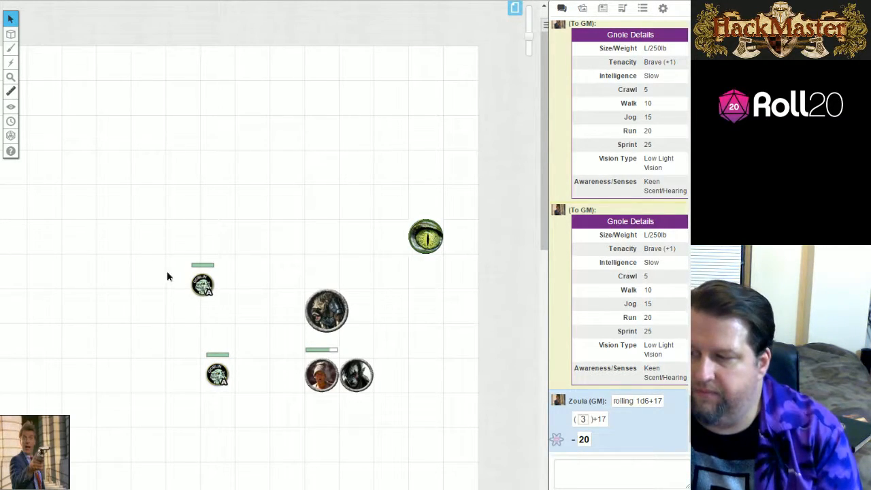
{"action": "left_click", "coordinate": [202, 284]}
{"action": "left_click_drag", "start_coordinate": [202, 284], "coordinate": [176, 368]}
{"action": "left_click", "coordinate": [240, 301]}
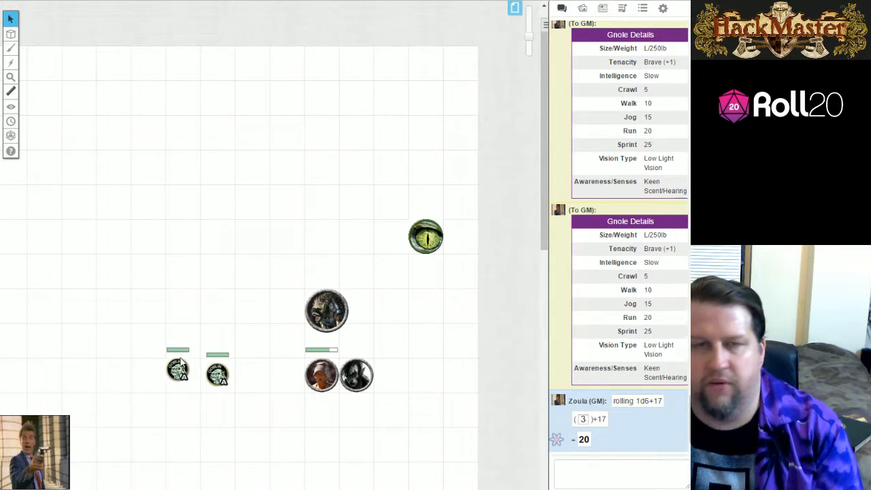
Set the original goblin token's green bar value to 14.
{"action": "left_click", "coordinate": [217, 373]}
{"action": "left_click", "coordinate": [217, 326]}
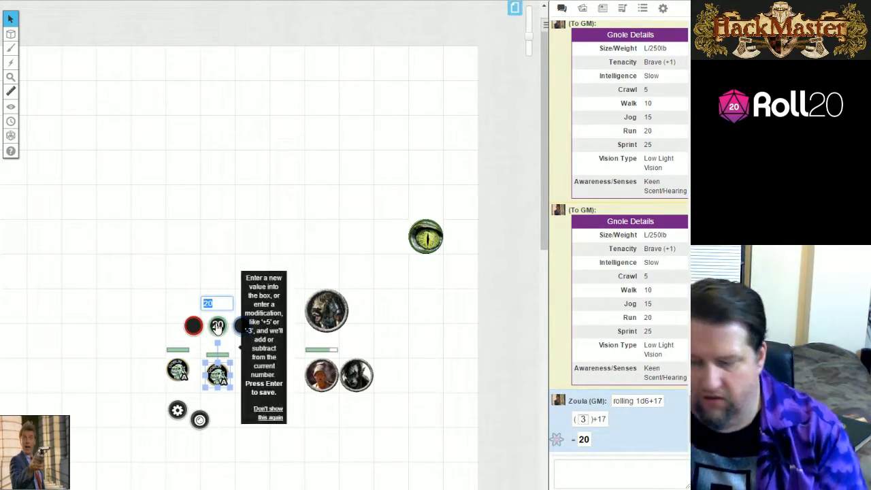
{"action": "type", "text": "14"}
{"action": "key", "text": "Return"}
{"action": "left_click", "coordinate": [240, 206]}
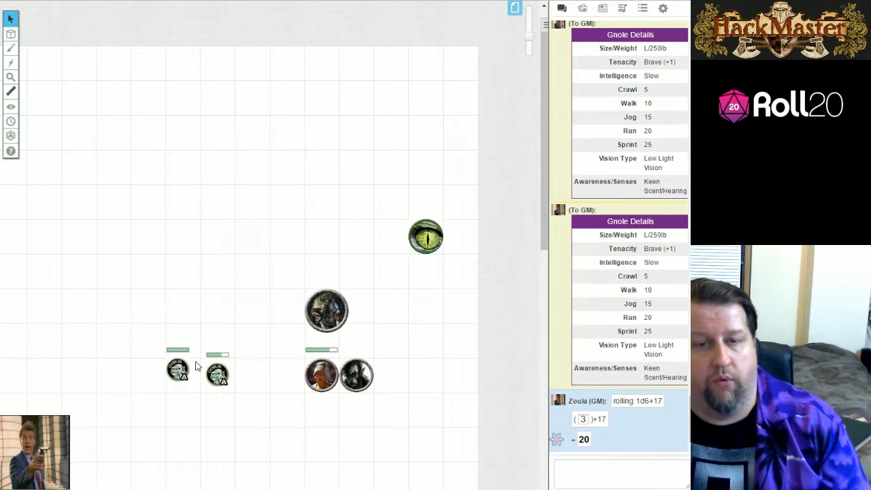
Assign the original goblin token as the default token of the Goblin journal entry, save and close the entry.
{"action": "left_click", "coordinate": [603, 8]}
{"action": "left_click", "coordinate": [596, 208]}
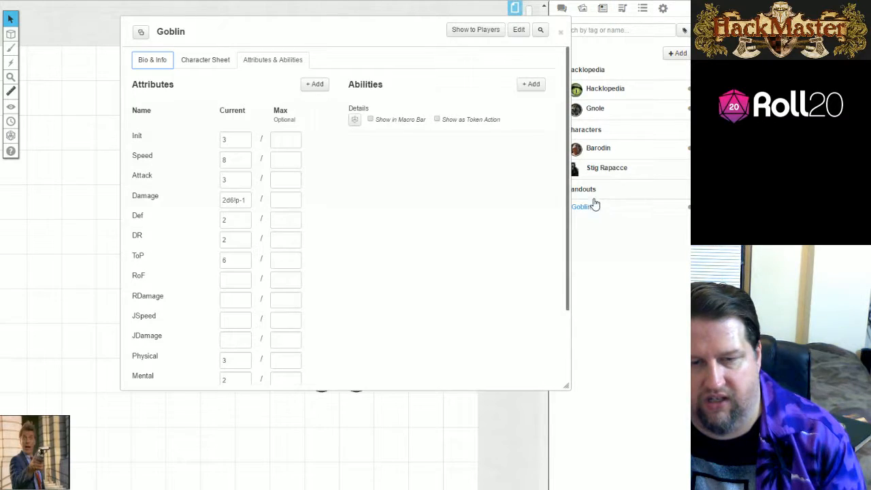
{"action": "left_click", "coordinate": [518, 30]}
{"action": "left_click_drag", "start_coordinate": [302, 41], "coordinate": [406, 66]}
{"action": "left_click", "coordinate": [217, 374]}
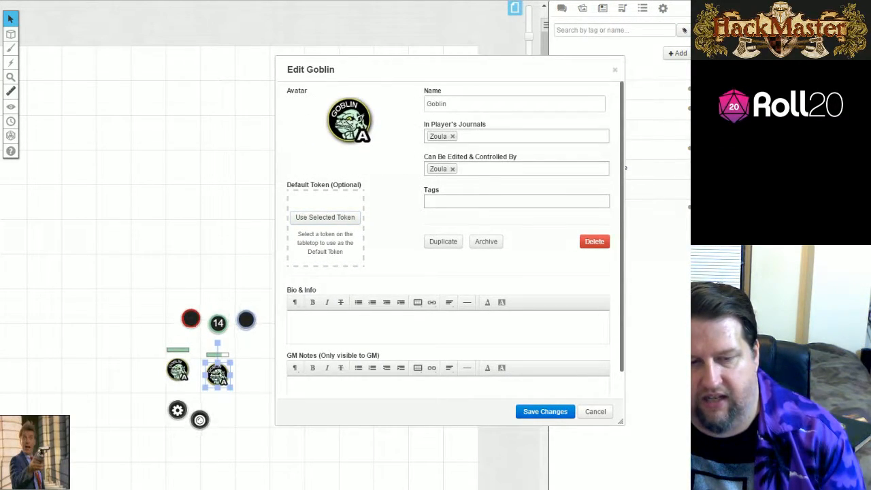
{"action": "left_click", "coordinate": [350, 218]}
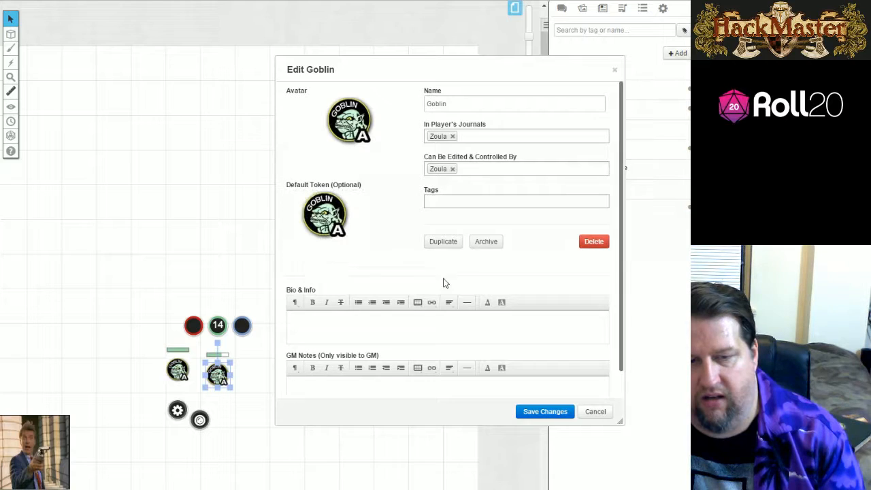
{"action": "left_click", "coordinate": [548, 413]}
{"action": "left_click", "coordinate": [562, 34]}
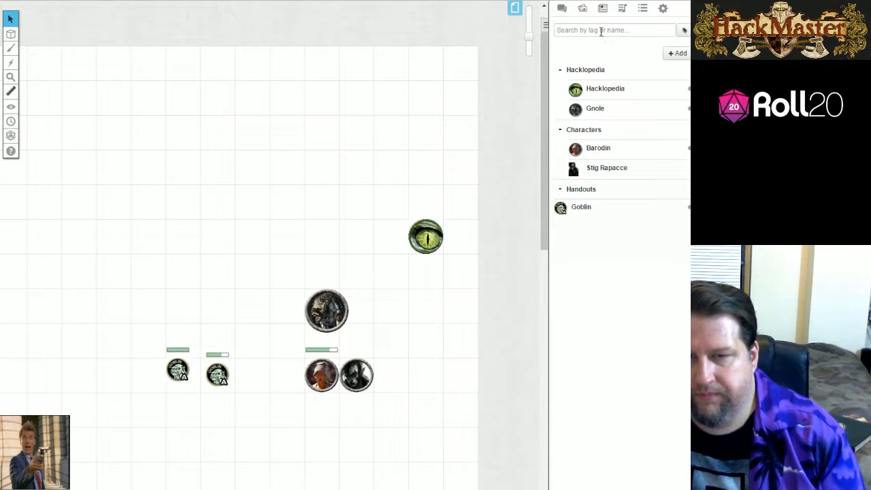
Search the art library for "goblin" and place goblin_01.png on the map above the gnole token.
{"action": "left_click", "coordinate": [580, 9]}
{"action": "mouse_move", "coordinate": [599, 243]}
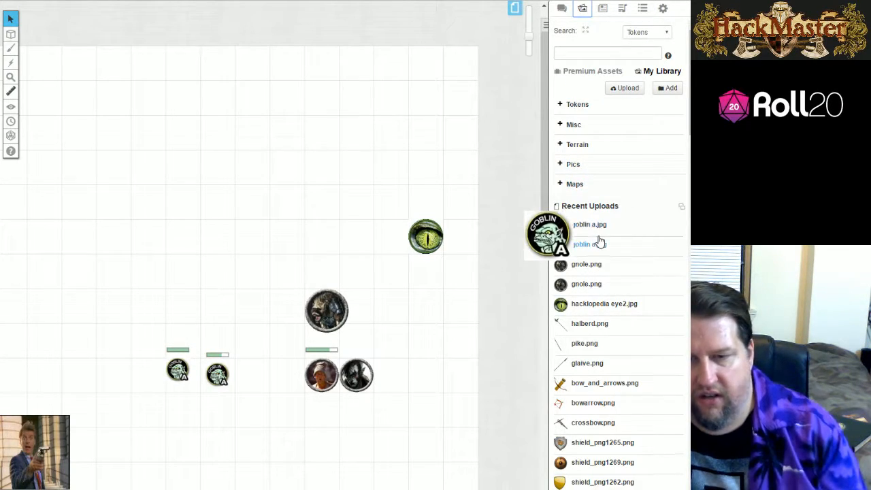
{"action": "left_click", "coordinate": [608, 51]}
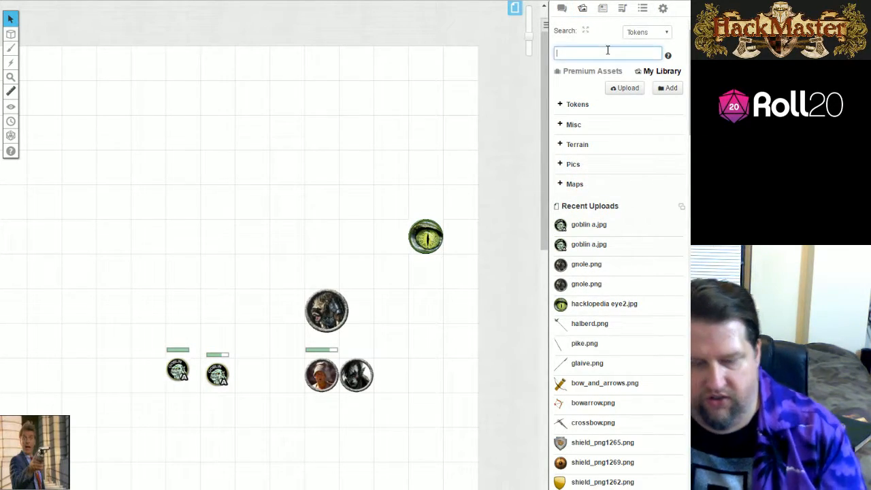
{"action": "type", "text": "goblin"}
{"action": "key", "text": "Return"}
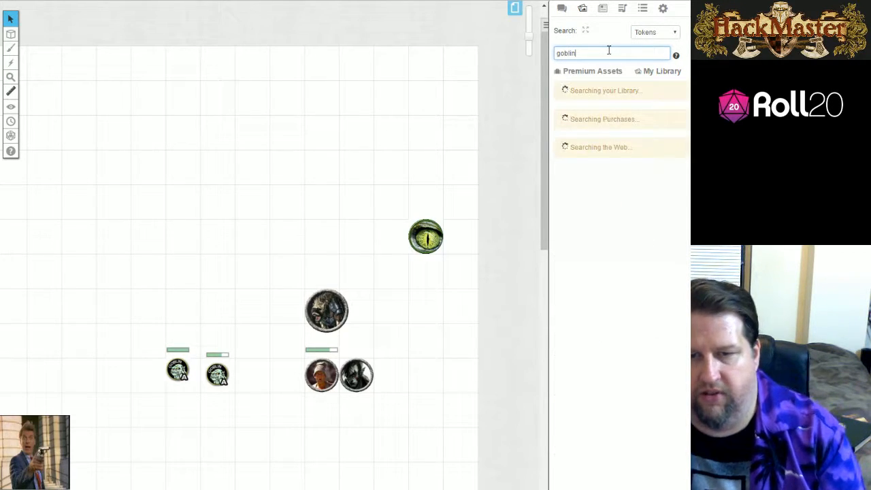
{"action": "mouse_move", "coordinate": [611, 148]}
{"action": "left_click_drag", "start_coordinate": [614, 112], "coordinate": [251, 242]}
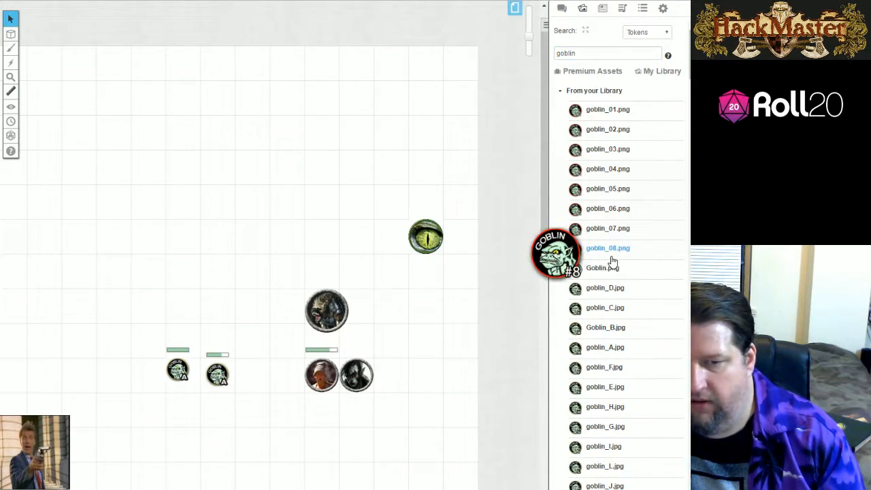
{"action": "left_click", "coordinate": [286, 235]}
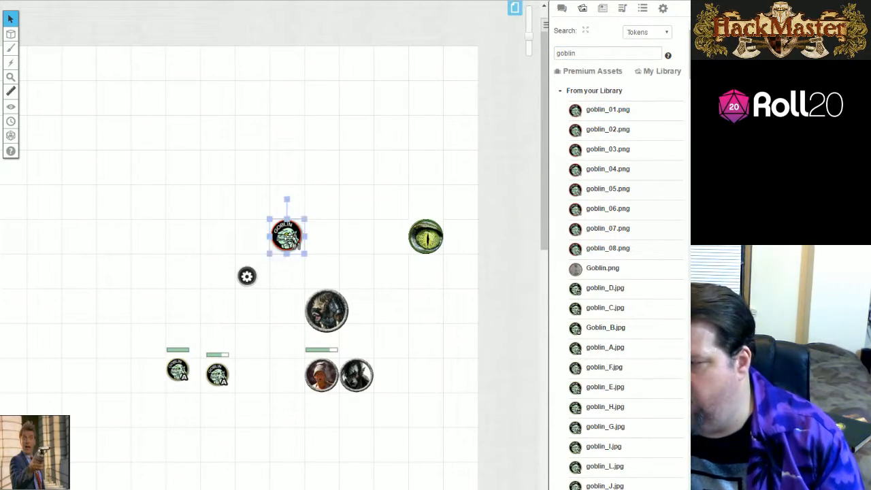
Set the new red-rimmed goblin token's dimensions to 50 by 50 pixels.
{"action": "right_click", "coordinate": [286, 235]}
{"action": "mouse_move", "coordinate": [316, 347]}
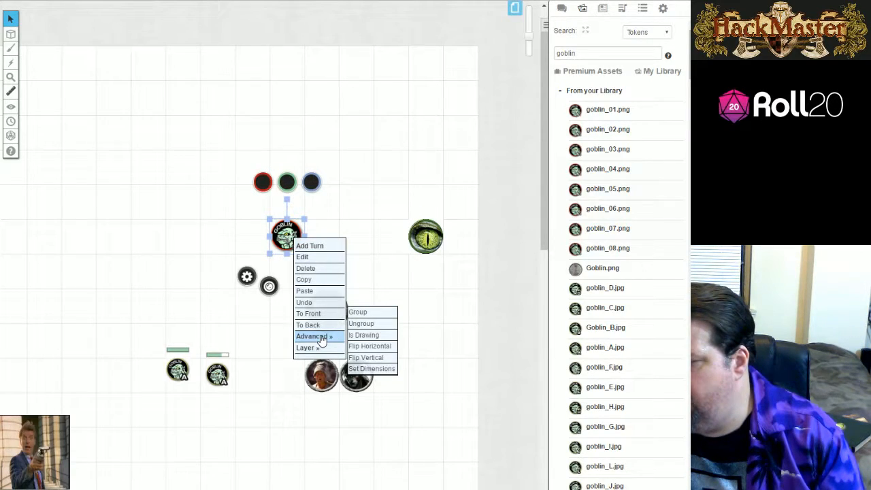
{"action": "left_click", "coordinate": [371, 367]}
{"action": "double_click", "coordinate": [296, 268]}
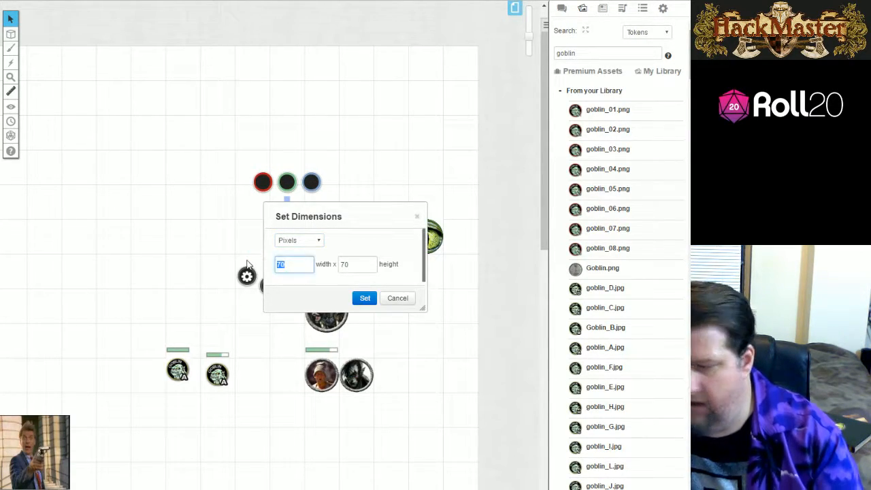
{"action": "type", "text": "50"}
{"action": "double_click", "coordinate": [360, 266]}
{"action": "type", "text": "50"}
{"action": "left_click", "coordinate": [361, 300]}
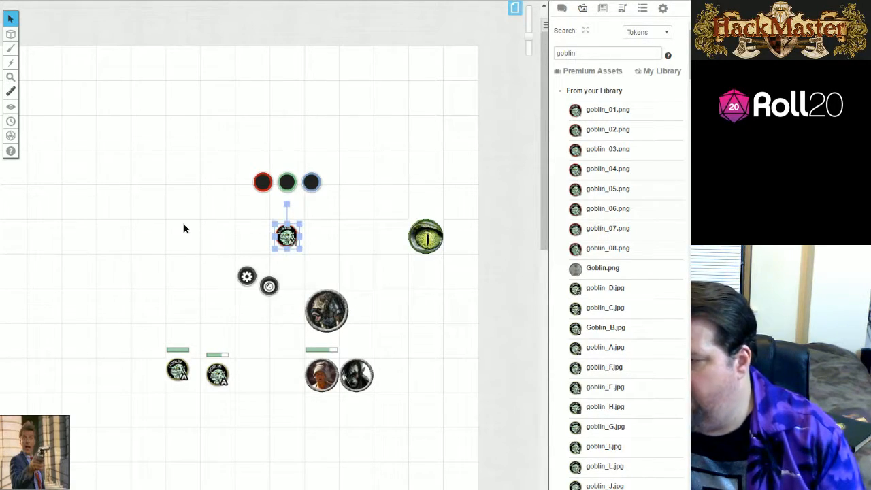
{"action": "left_click", "coordinate": [184, 229]}
Move the red-rimmed token above the duplicated goblin, name it Goblin and link it to the Goblin character.
{"action": "left_click_drag", "start_coordinate": [289, 237], "coordinate": [198, 308]}
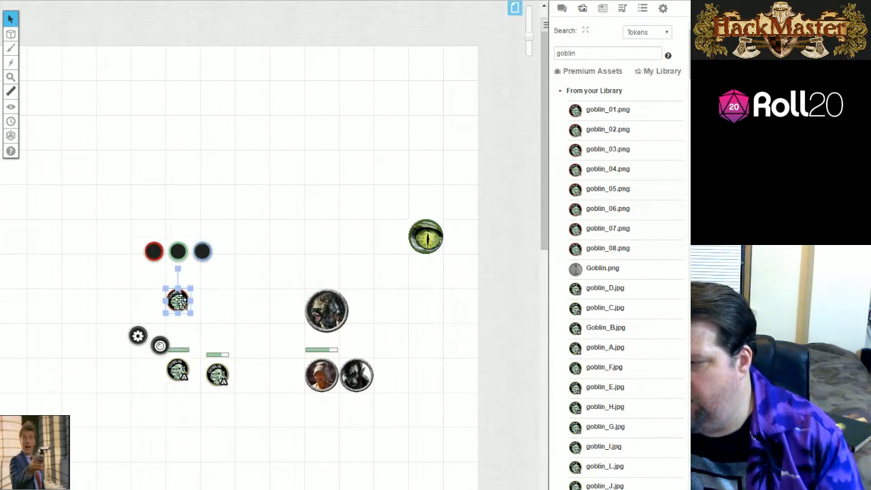
{"action": "double_click", "coordinate": [181, 301]}
{"action": "left_click", "coordinate": [244, 123]}
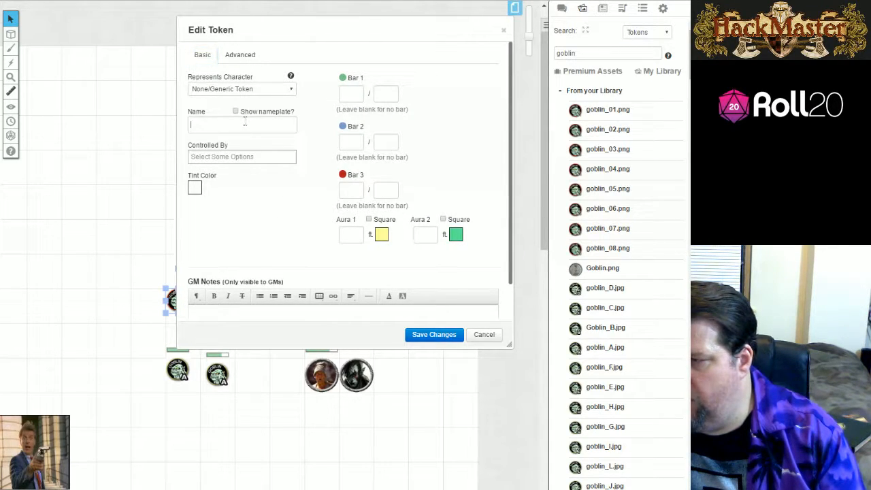
{"action": "type", "text": "Goblin"}
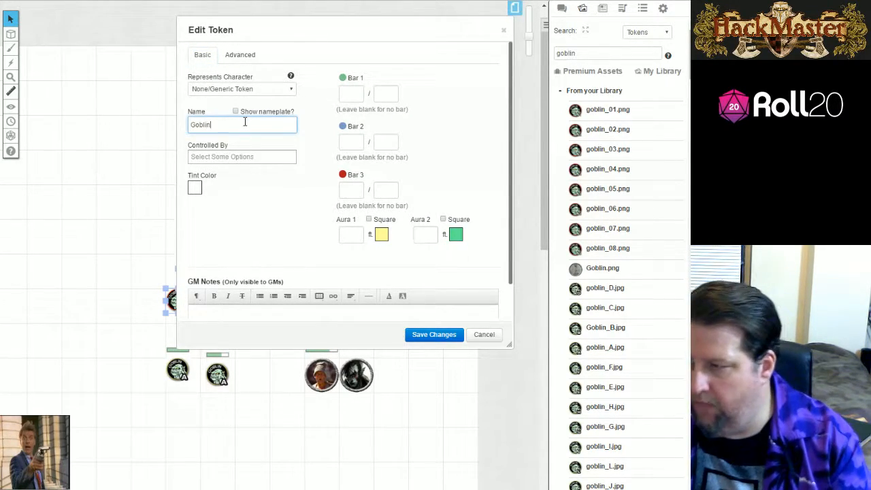
{"action": "left_click", "coordinate": [254, 89]}
{"action": "left_click", "coordinate": [231, 117]}
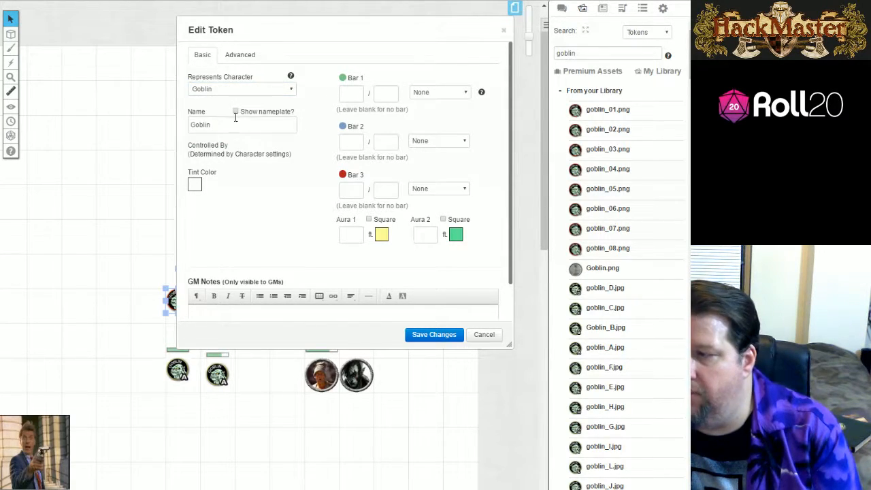
Give the red-rimmed goblin token a Bar 1 of 21 / 21 and save the changes.
{"action": "left_click", "coordinate": [348, 91]}
{"action": "type", "text": "21"}
{"action": "left_click", "coordinate": [392, 94]}
{"action": "type", "text": "21"}
{"action": "left_click", "coordinate": [418, 333]}
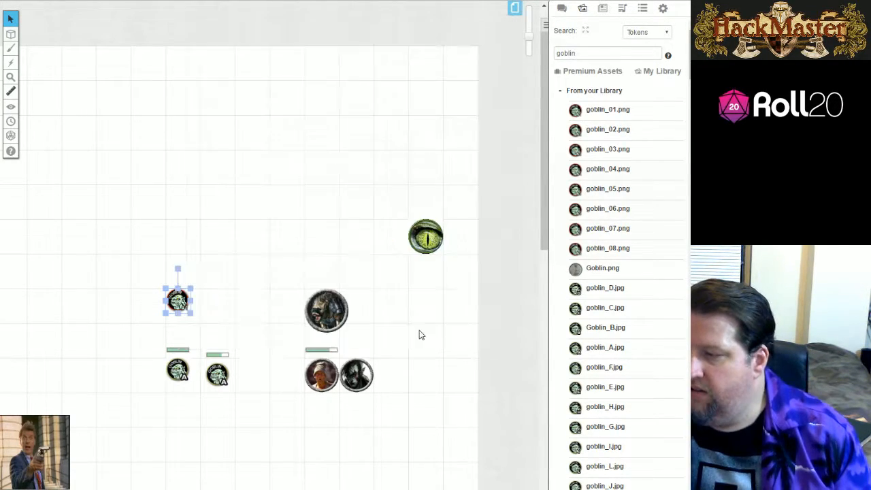
{"action": "left_click", "coordinate": [288, 228]}
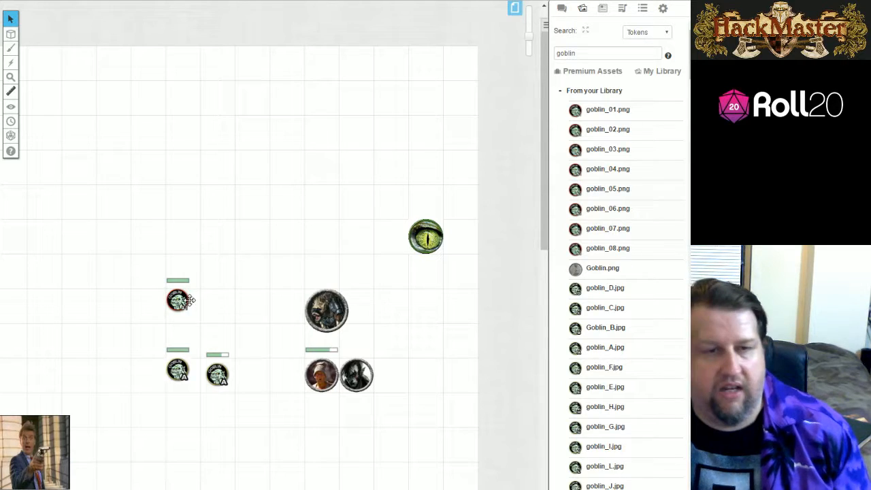
Move the duplicated goblin token up beside the red-rimmed goblin token.
{"action": "left_click", "coordinate": [179, 301]}
{"action": "left_click_drag", "start_coordinate": [189, 368], "coordinate": [225, 299]}
{"action": "left_click", "coordinate": [242, 311]}
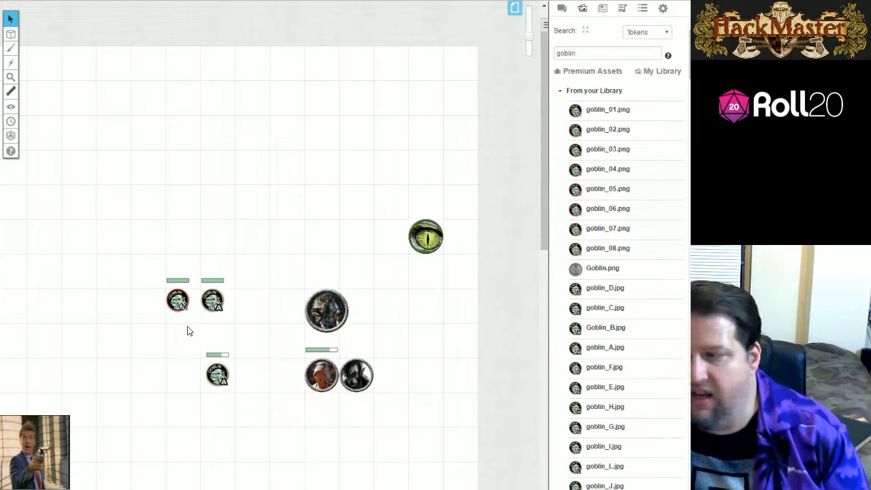
Check the bar values of the two adjacent goblin tokens and return to the chat log.
{"action": "left_click", "coordinate": [178, 299]}
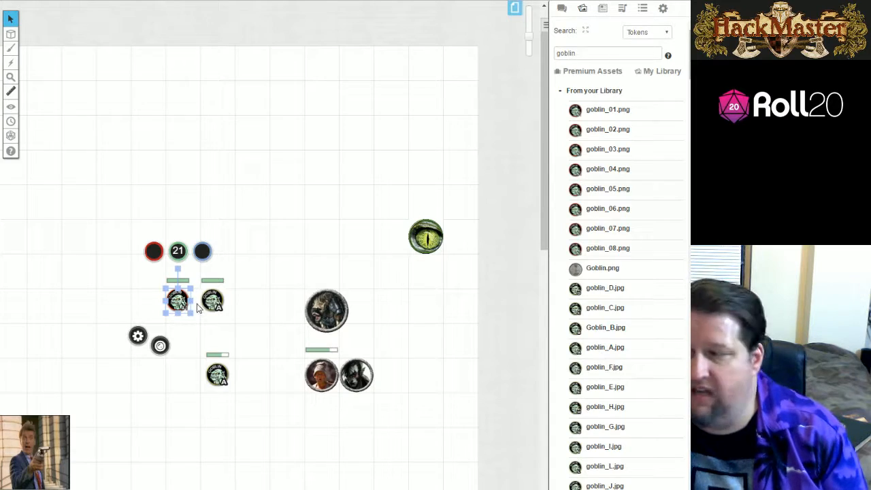
{"action": "left_click", "coordinate": [212, 298]}
{"action": "left_click", "coordinate": [182, 326]}
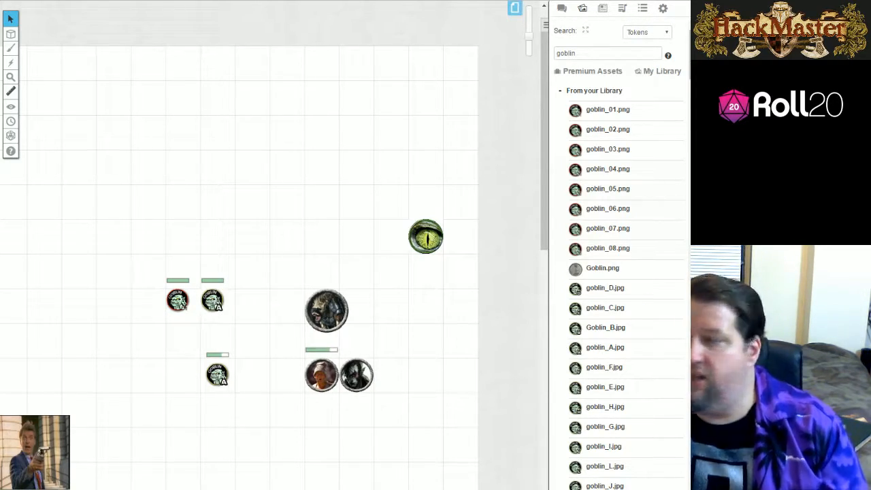
{"action": "left_click", "coordinate": [560, 8]}
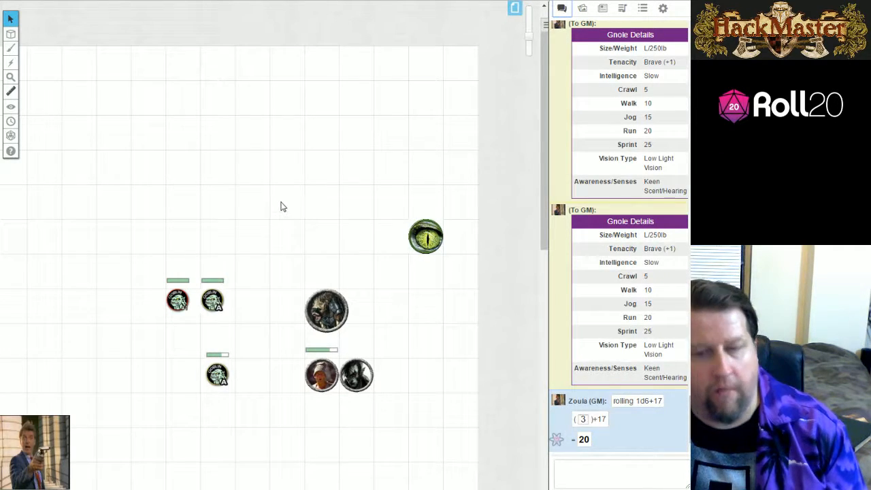